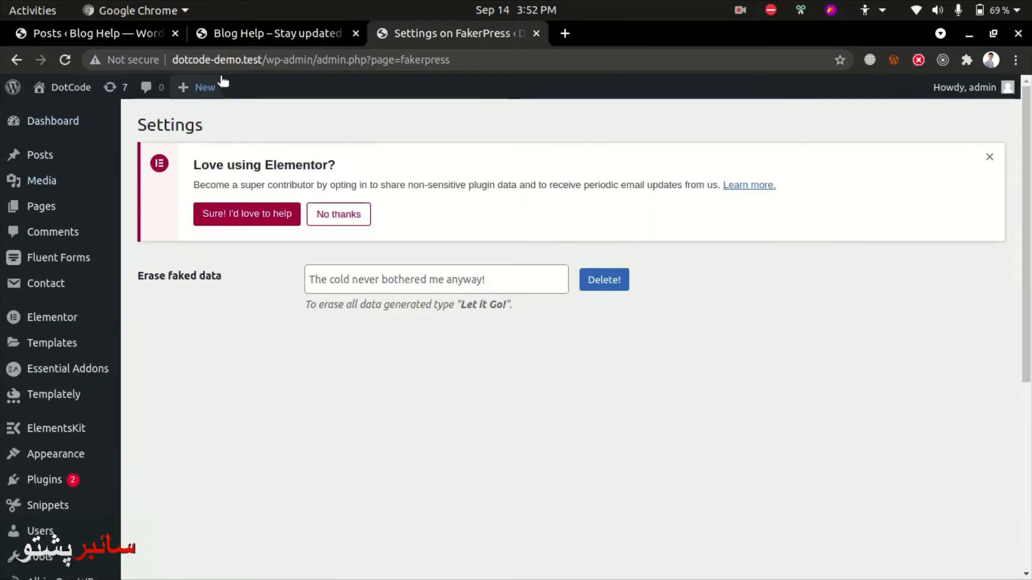
Step: Open the FakerPress post generator on the DotCode site
scroll(209, 282, down, 3)
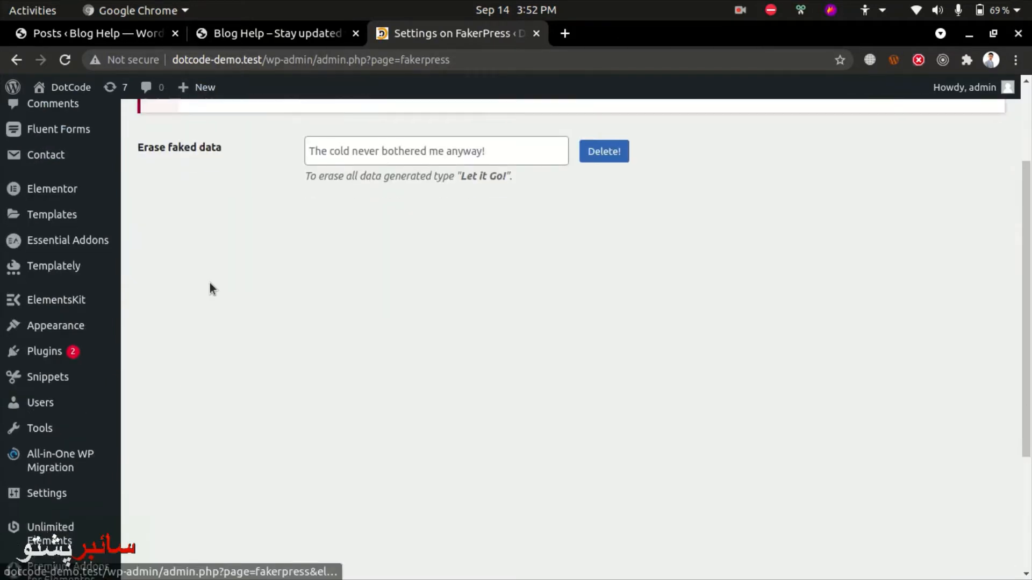
scroll(210, 283, up, 3)
scroll(210, 283, down, 4)
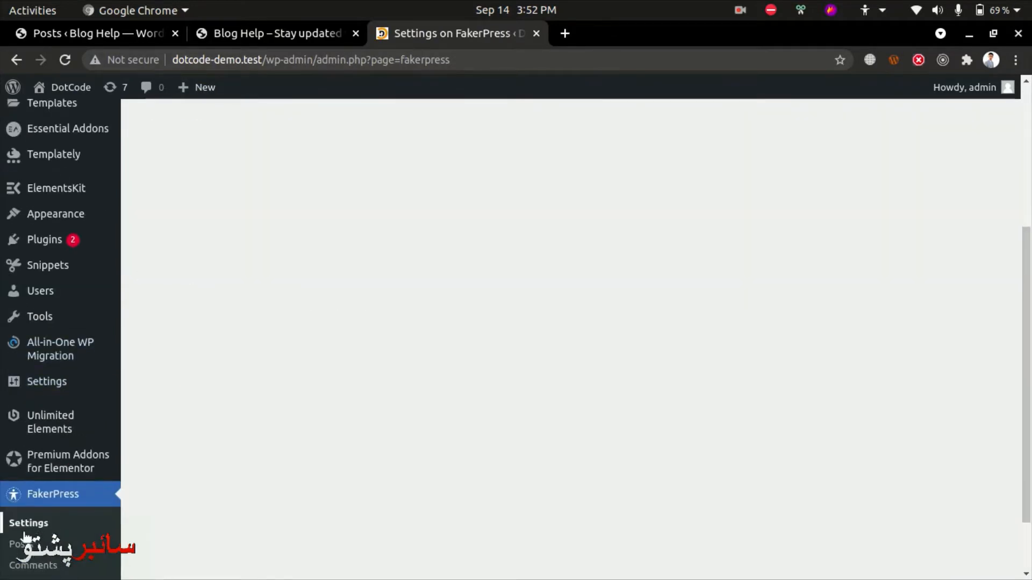
scroll(14, 546, down, 2)
click(13, 469)
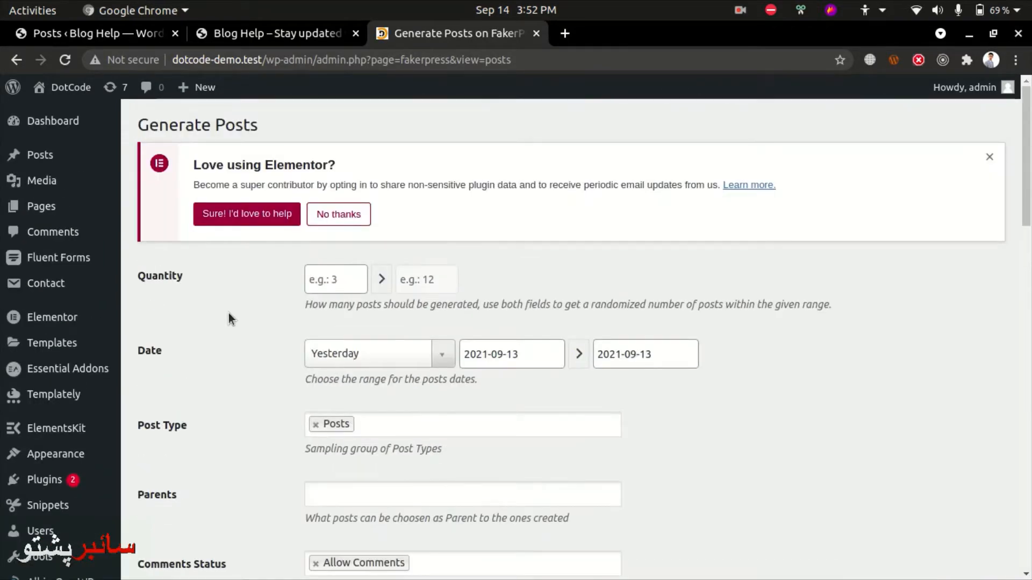
Step: Open the WordPress content export page on the DotCode site
mouse_move(54, 170)
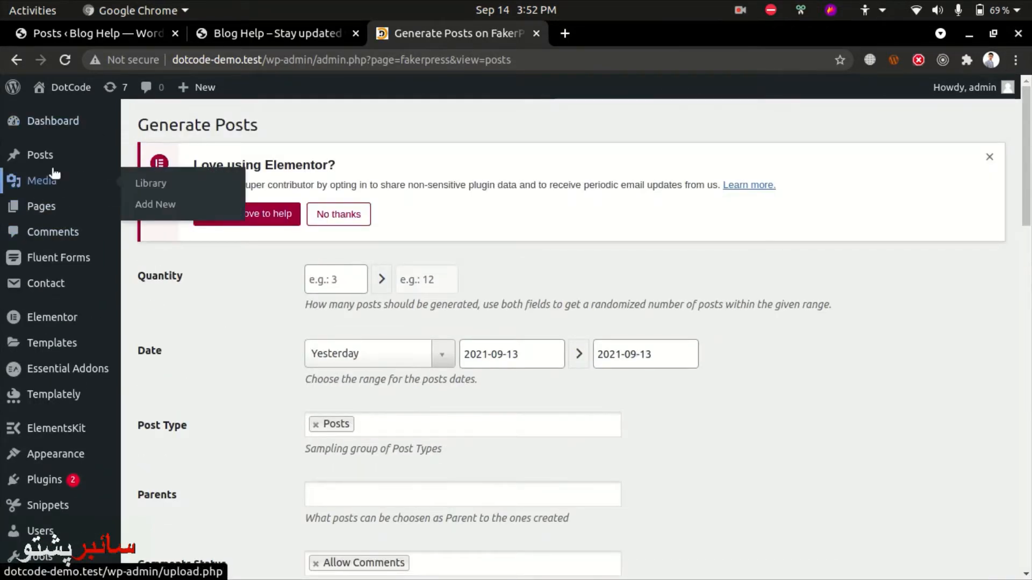
mouse_move(48, 292)
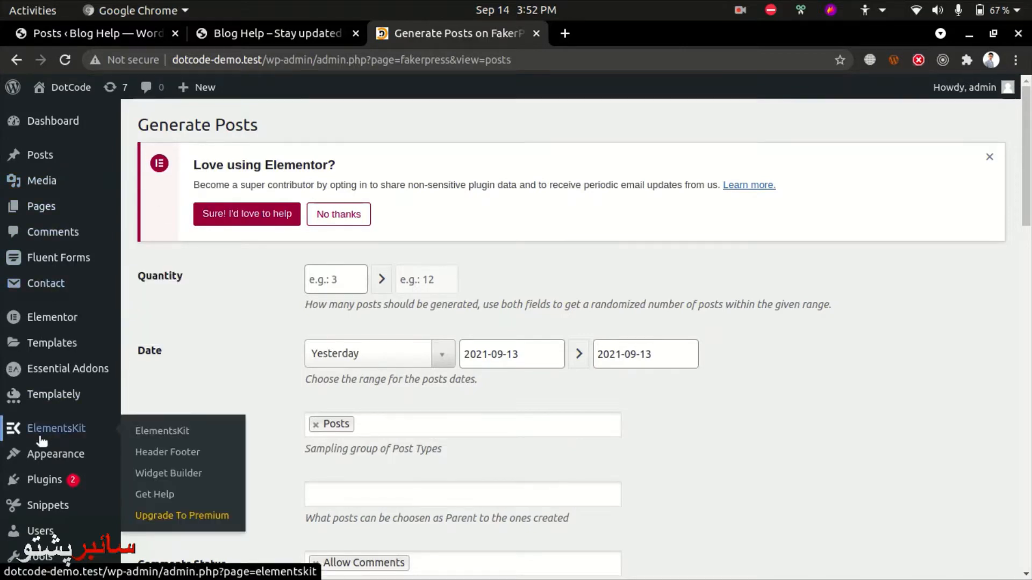
scroll(41, 483, down, 5)
scroll(41, 457, down, 4)
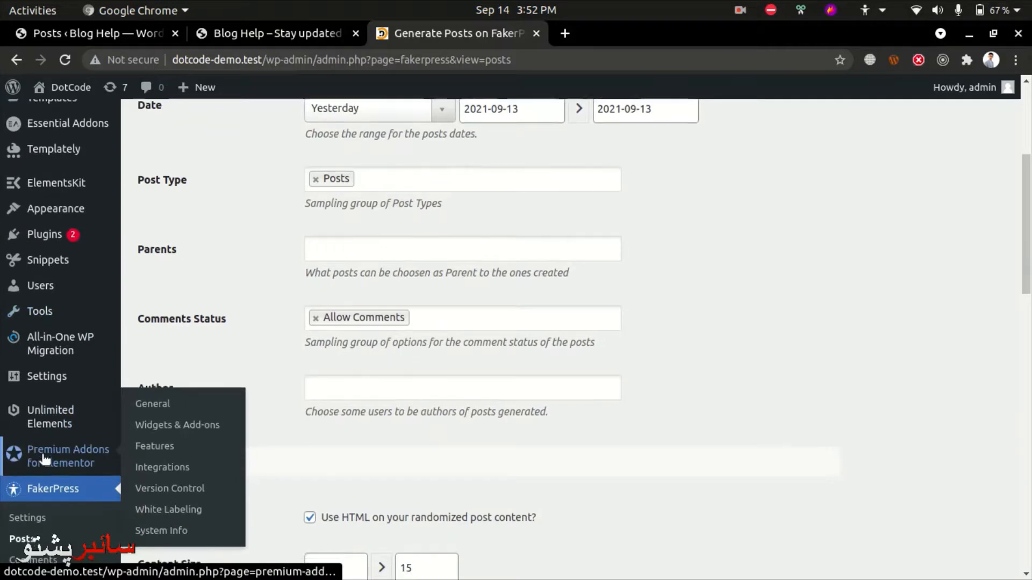
scroll(41, 459, down, 4)
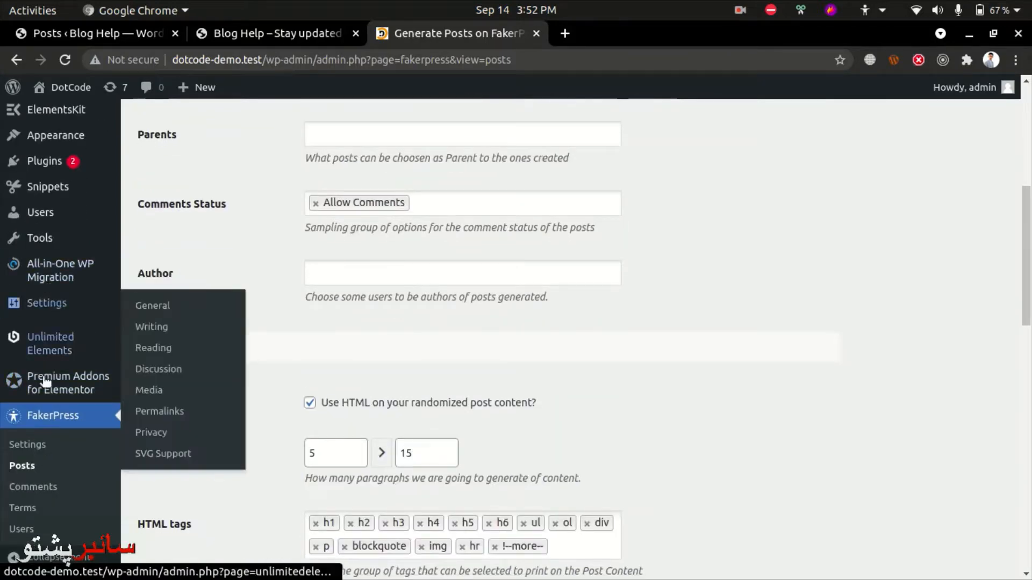
scroll(32, 513, down, 4)
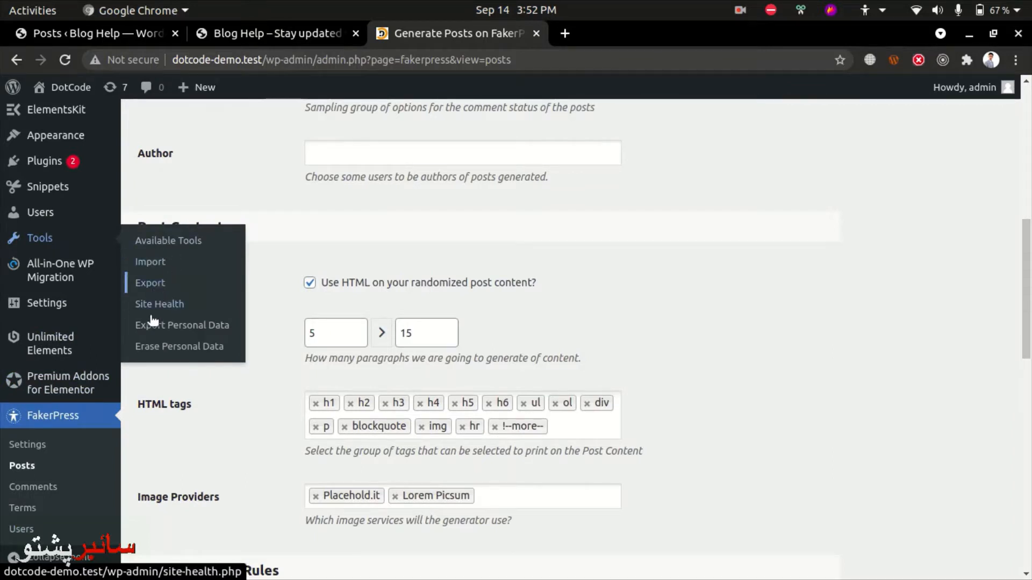
click(152, 283)
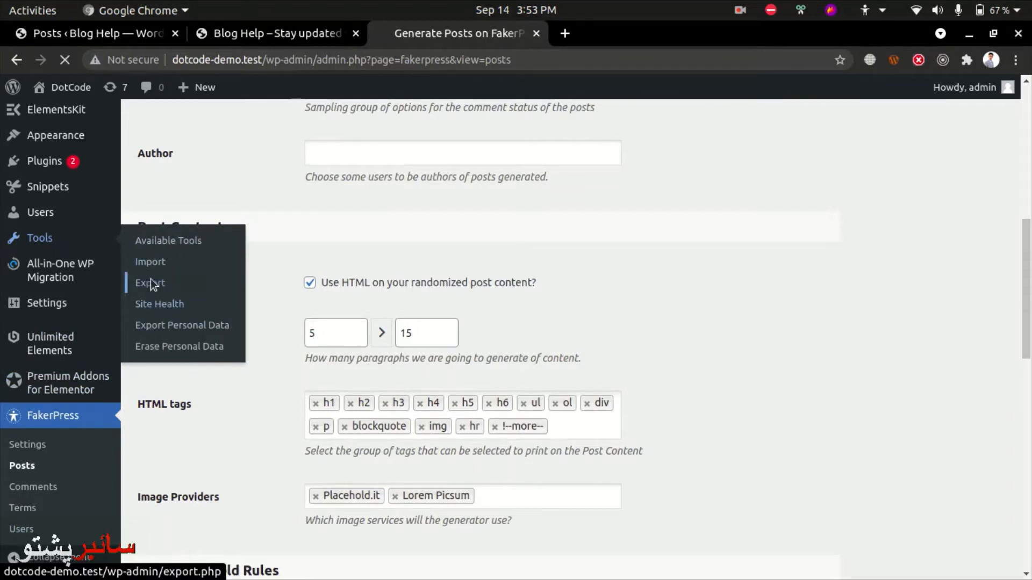
Step: Choose Posts as the content to export and review the category, author, date and status filters
scroll(169, 296, down, 4)
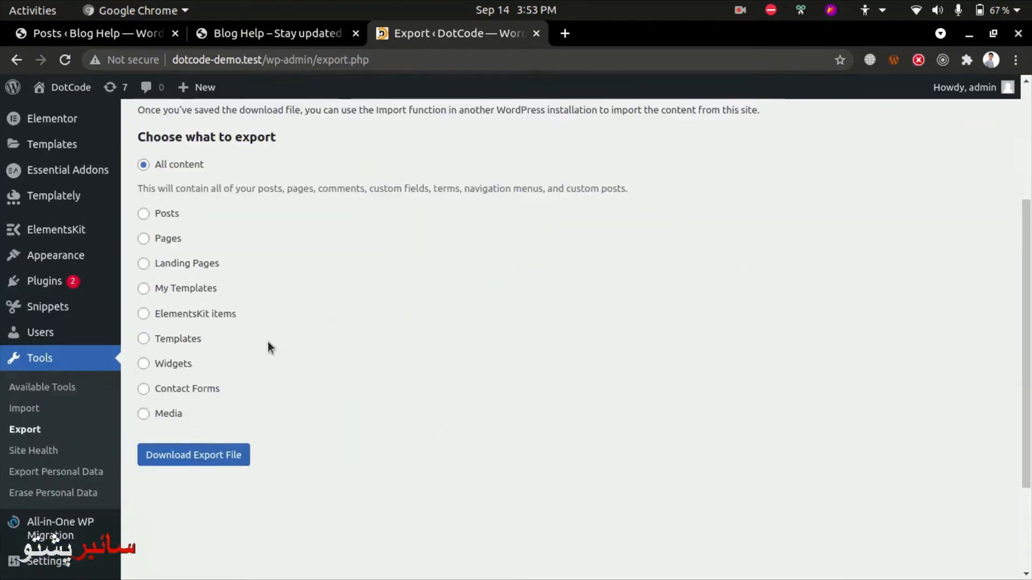
click(152, 213)
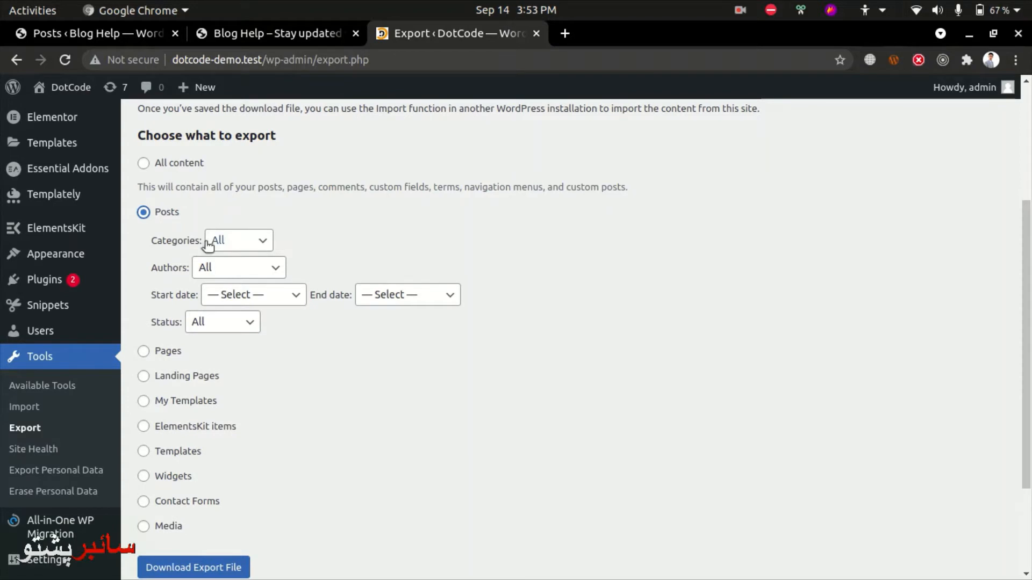
scroll(255, 307, down, 3)
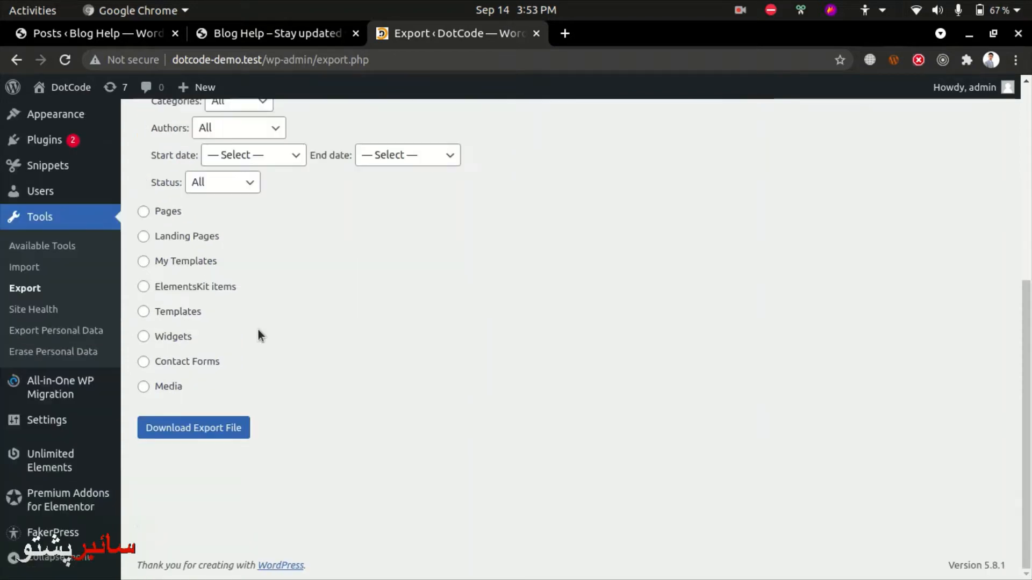
scroll(253, 301, up, 2)
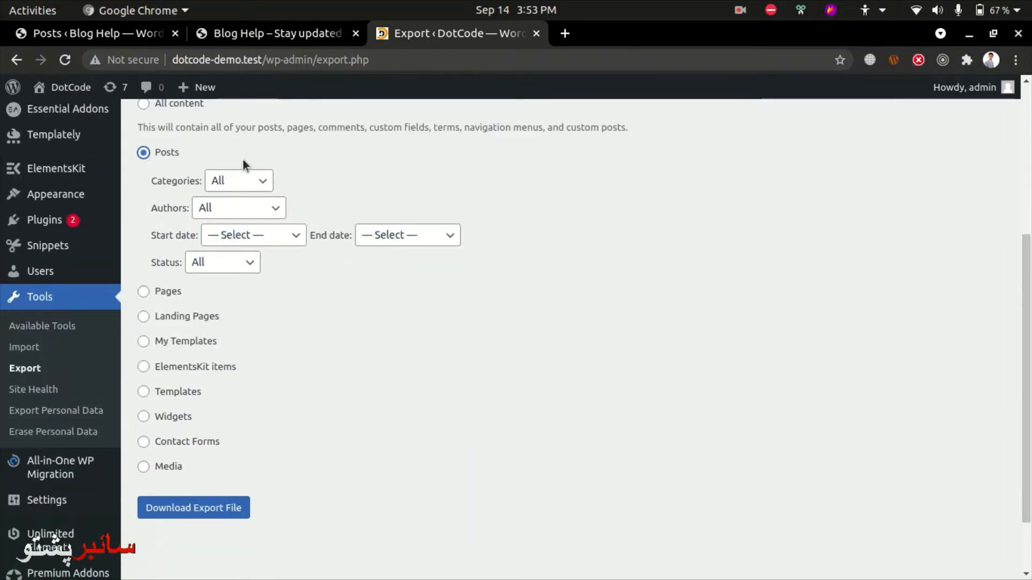
scroll(290, 288, down, 2)
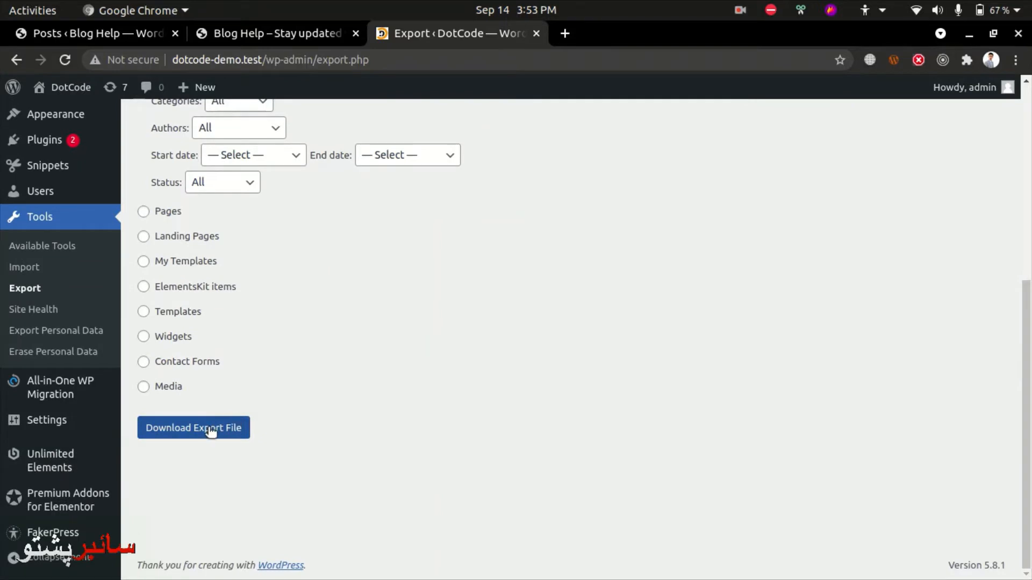
Step: Switch to the Files app and select the export file dotcode.WordPress.2021-09-14.xml in the Downloads folder
mouse_move(1, 527)
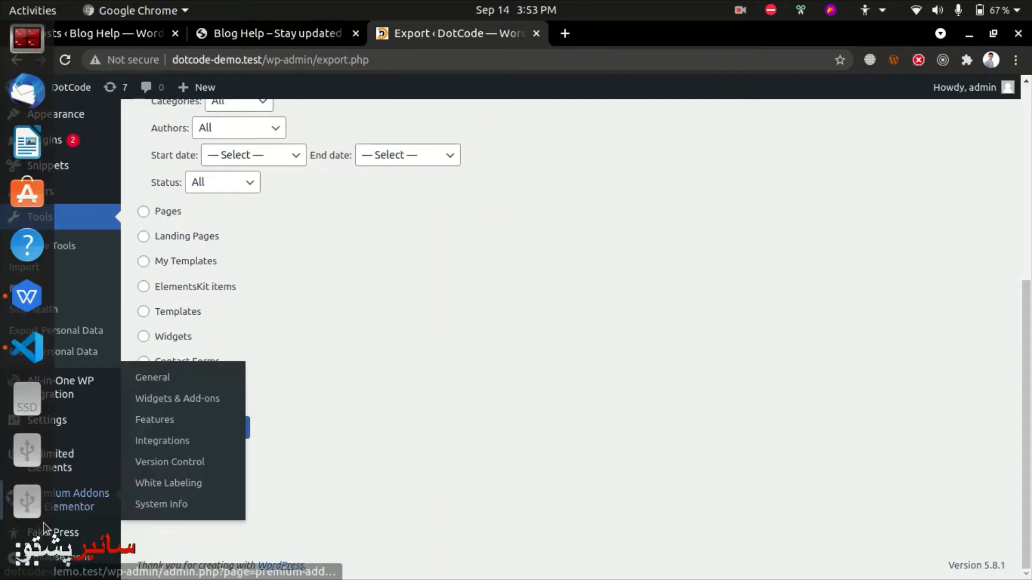
click(13, 551)
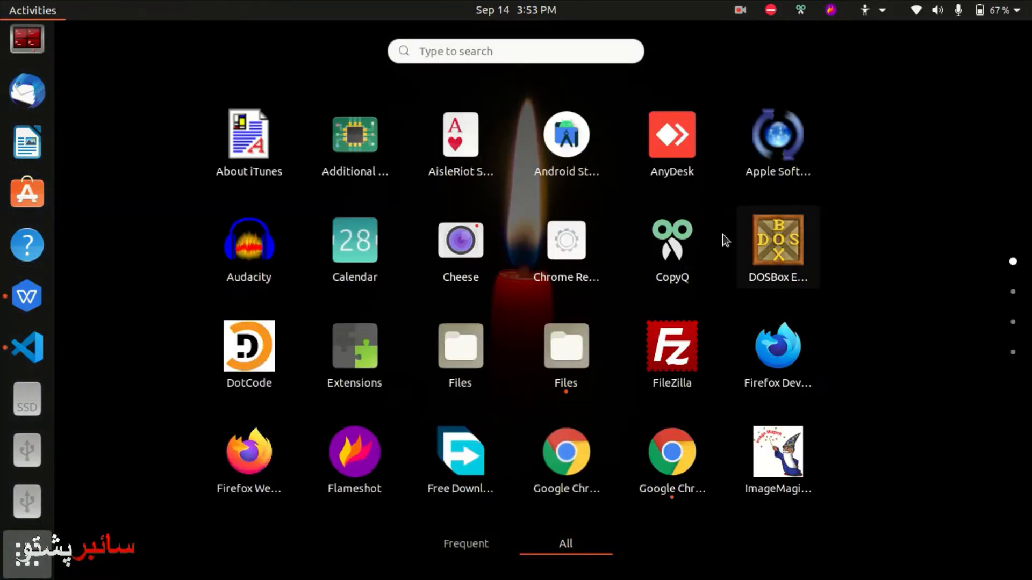
click(575, 353)
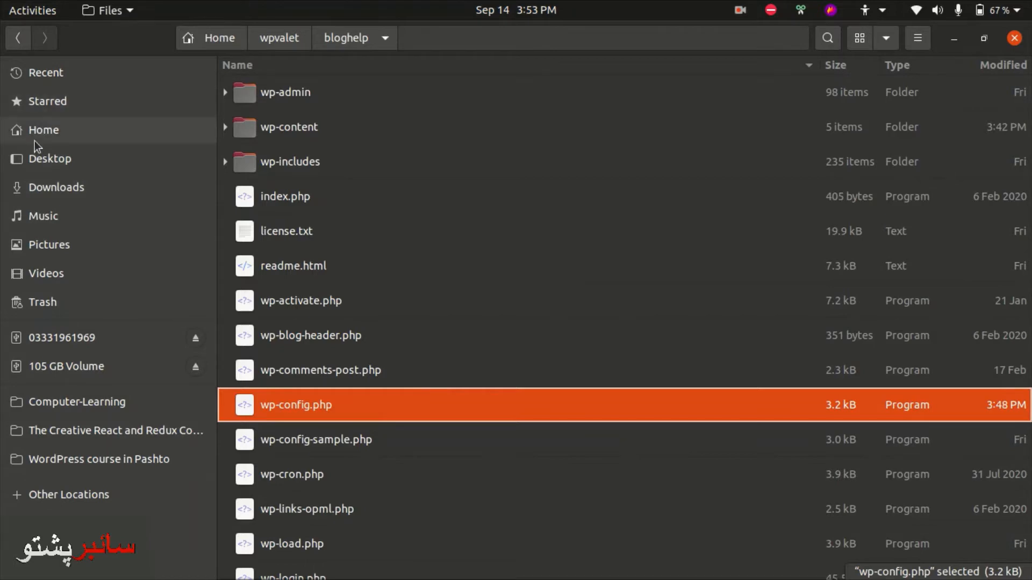
click(32, 191)
scroll(461, 499, down, 15)
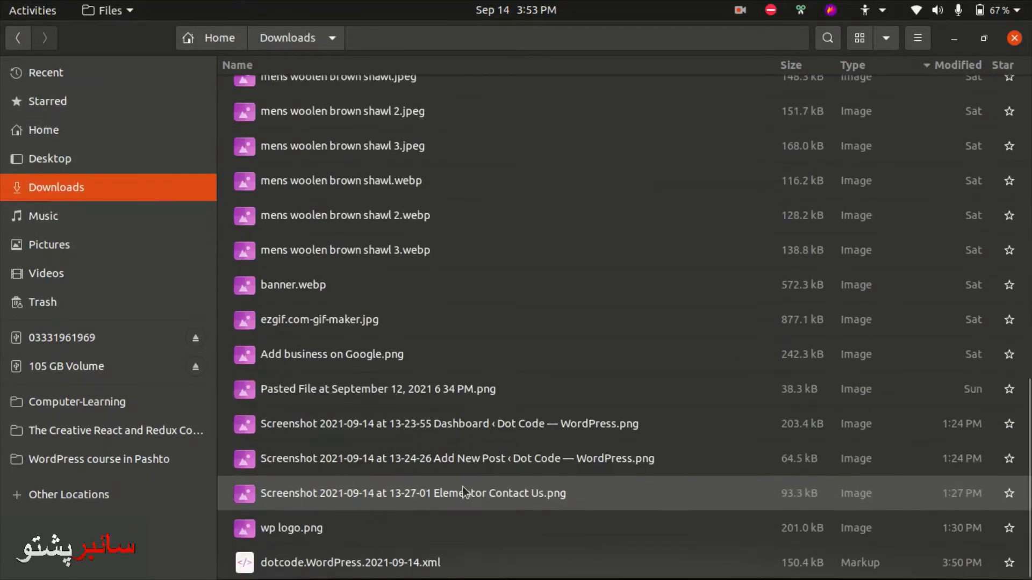
click(322, 571)
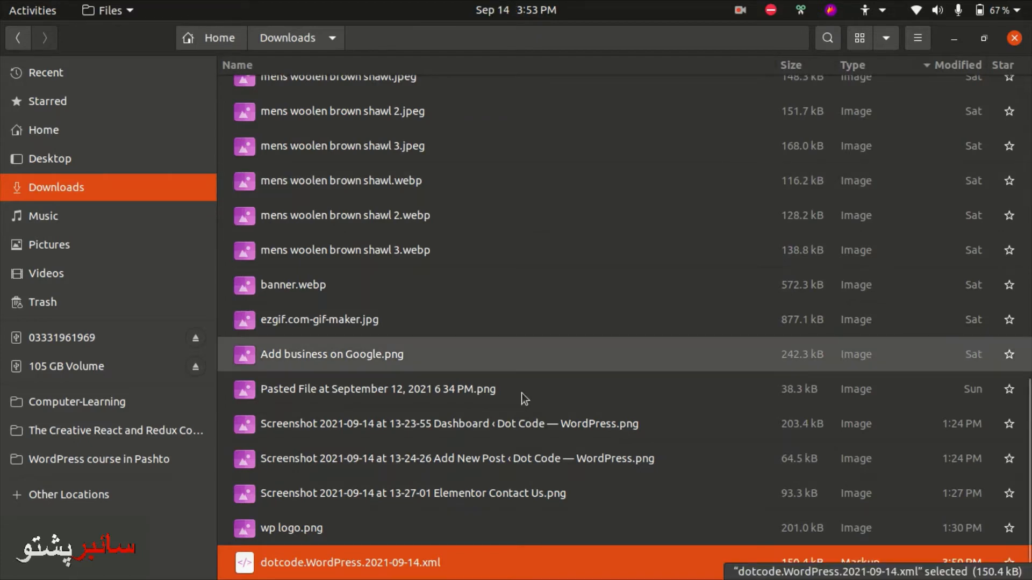
Step: Switch back to Chrome, go to the Blog Help site's admin and open its import page to find the WordPress importer
key(alt+Tab)
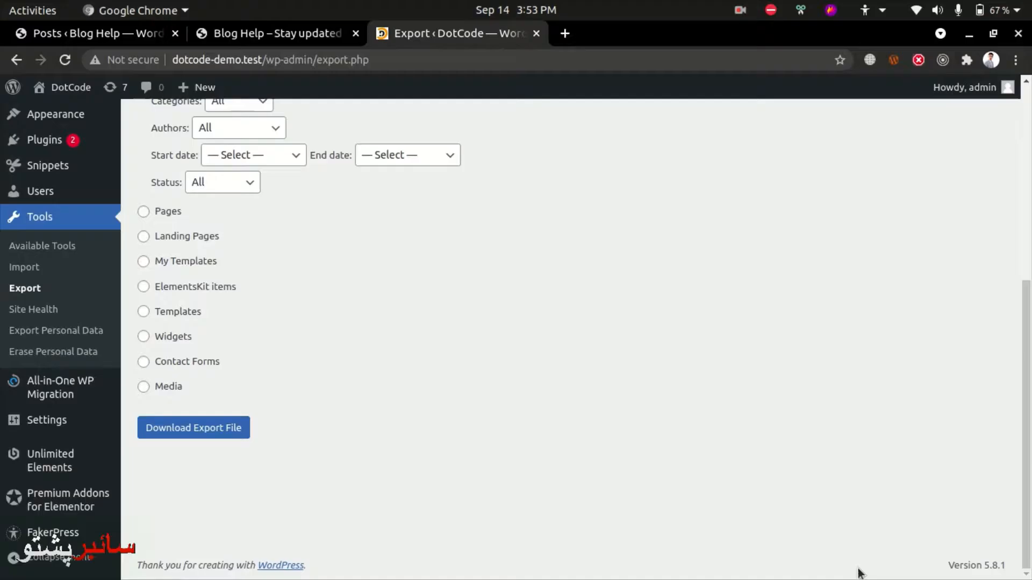
click(86, 33)
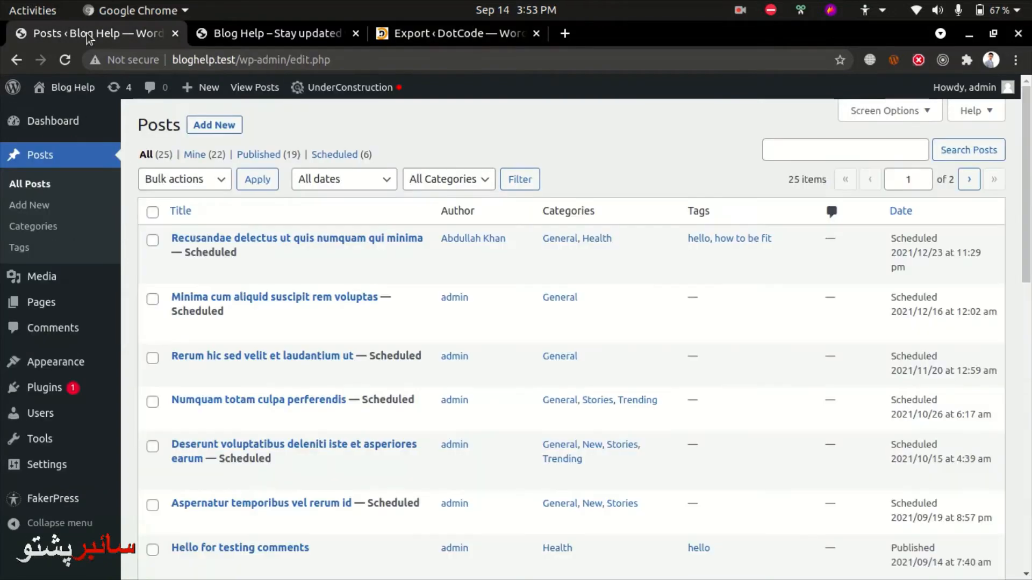
scroll(35, 323, down, 1)
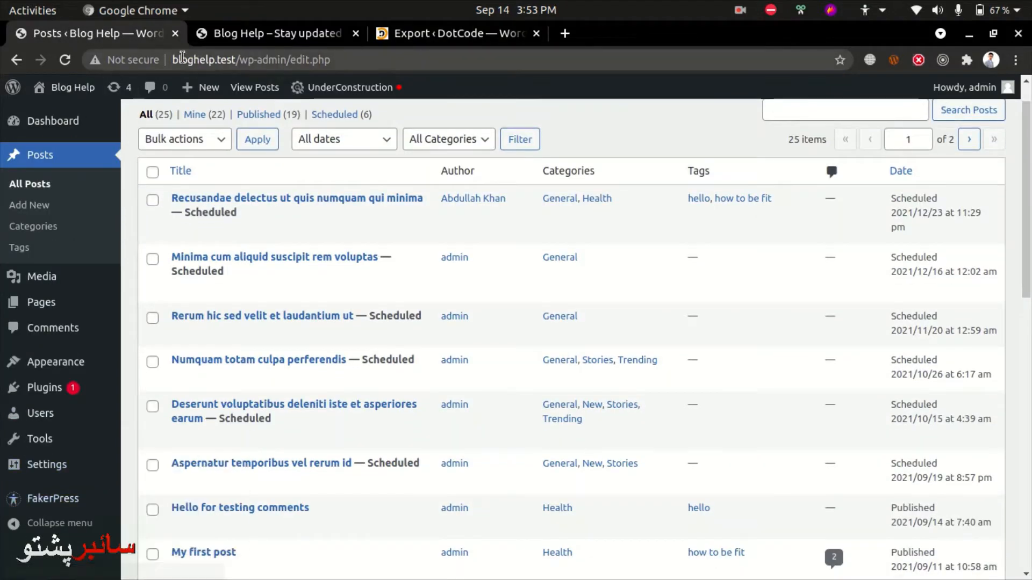
mouse_move(36, 497)
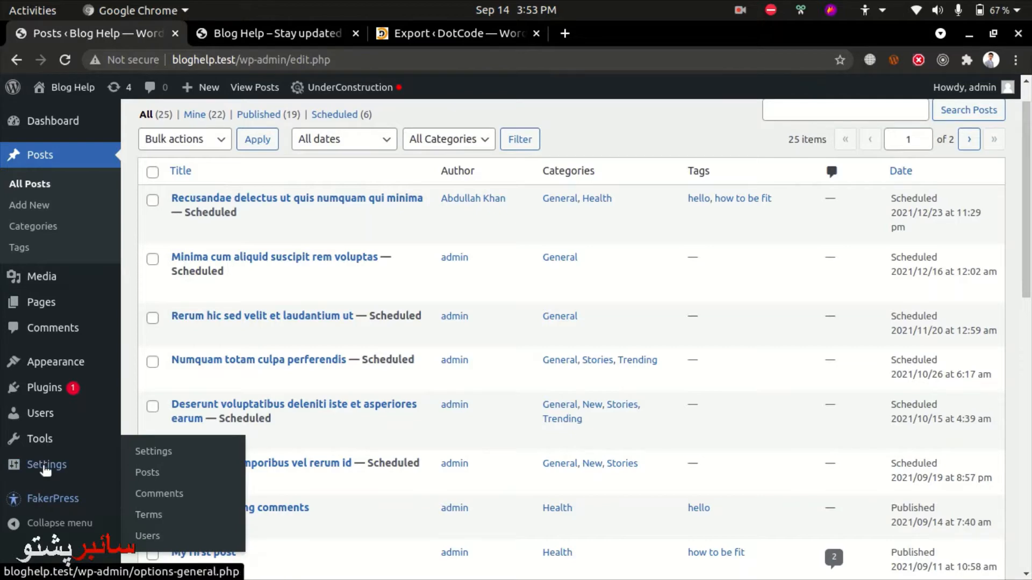
mouse_move(44, 463)
mouse_move(41, 438)
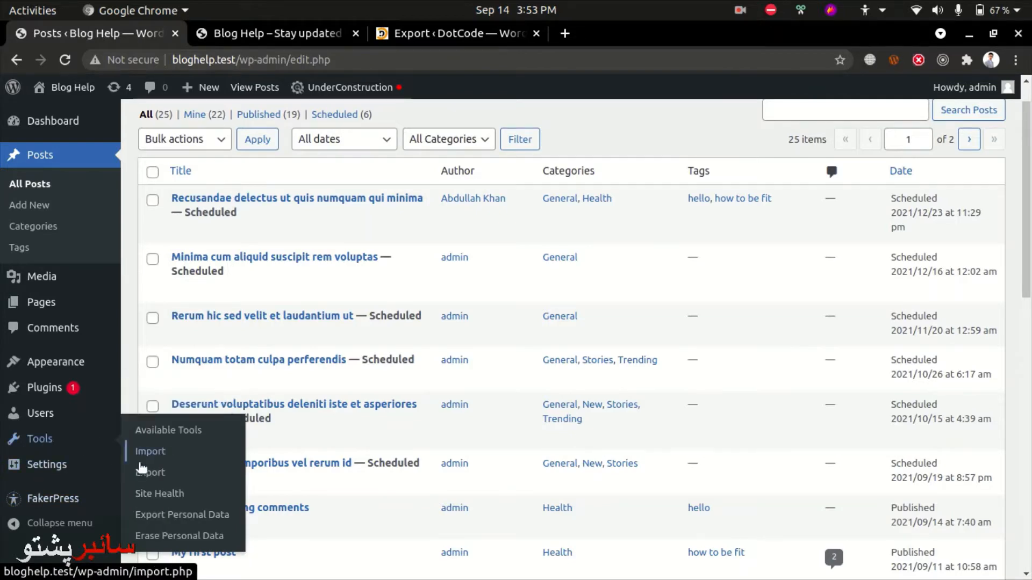
click(158, 453)
scroll(300, 357, down, 2)
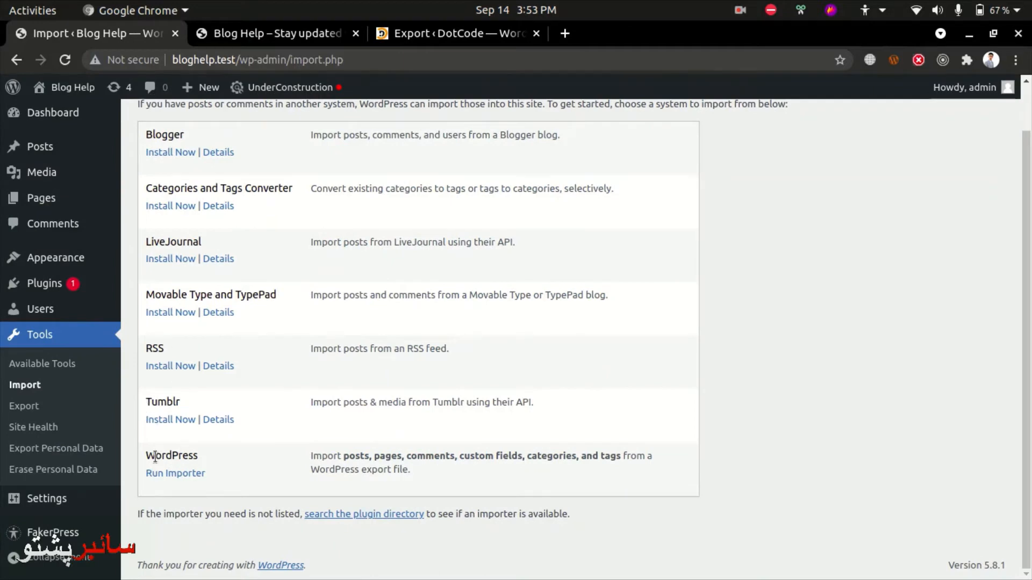
drag(152, 452, 208, 452)
Step: Check the Blog Help site's installed plugins for WordPress Importer
click(37, 290)
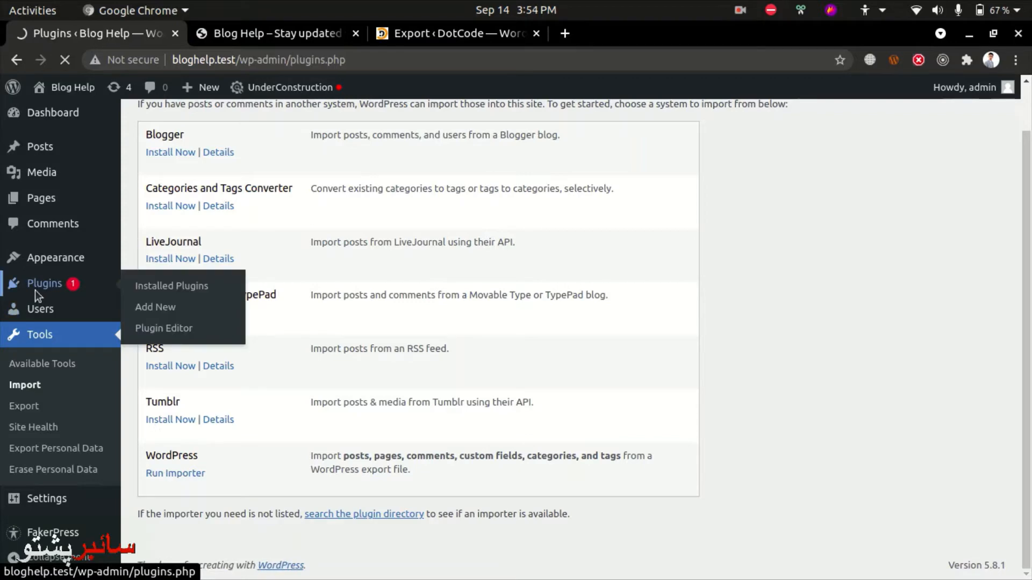
scroll(240, 208, down, 4)
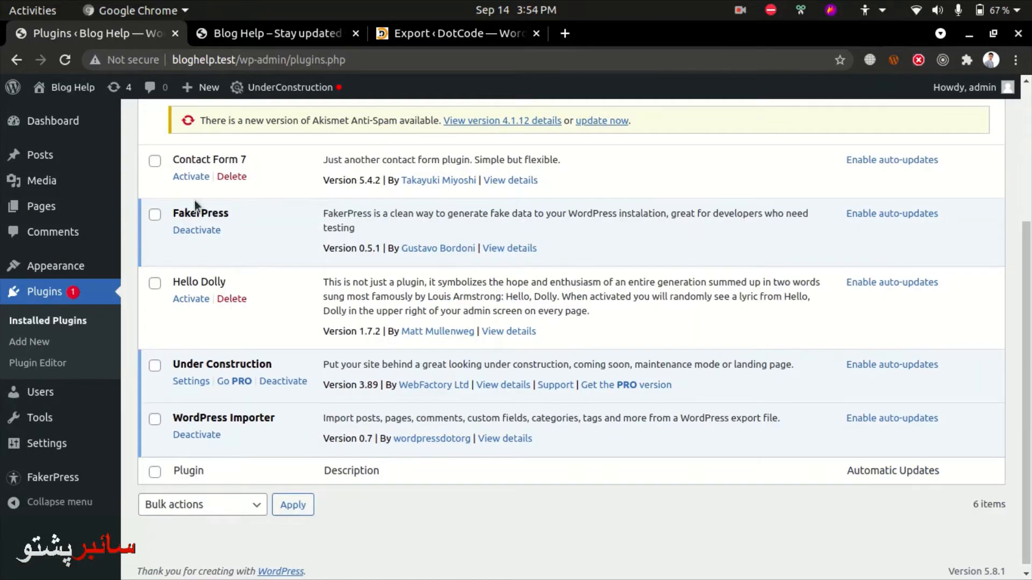
drag(278, 420, 171, 419)
Step: Return to the Blog Help import page and run the WordPress importer
mouse_move(18, 407)
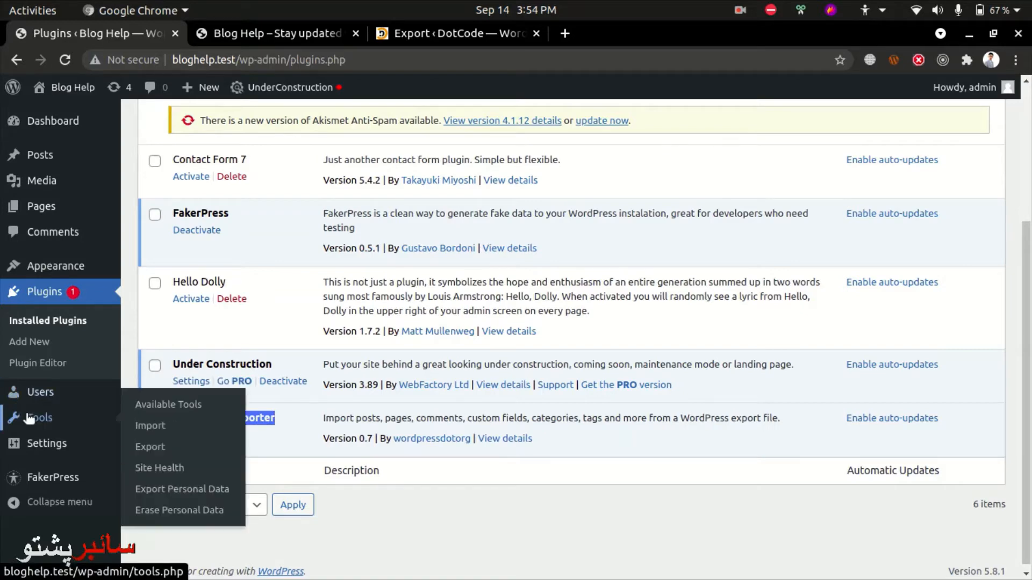
click(154, 432)
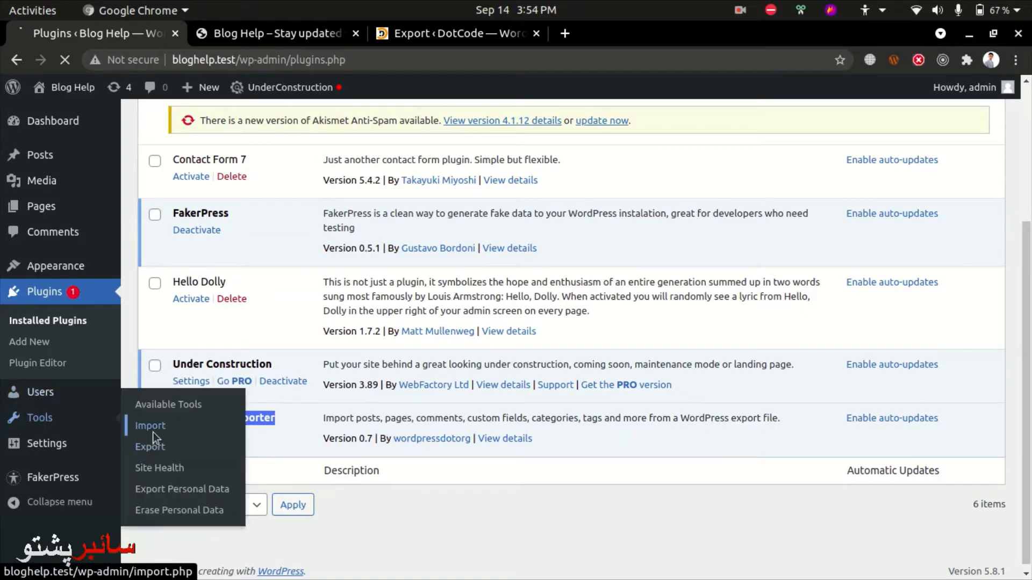
scroll(175, 505, down, 1)
click(156, 475)
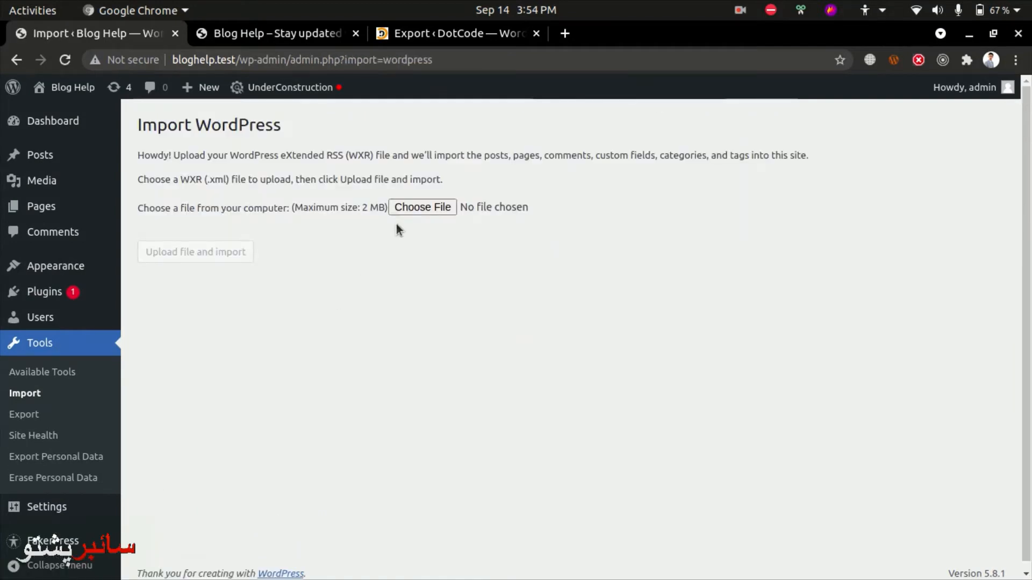
click(428, 203)
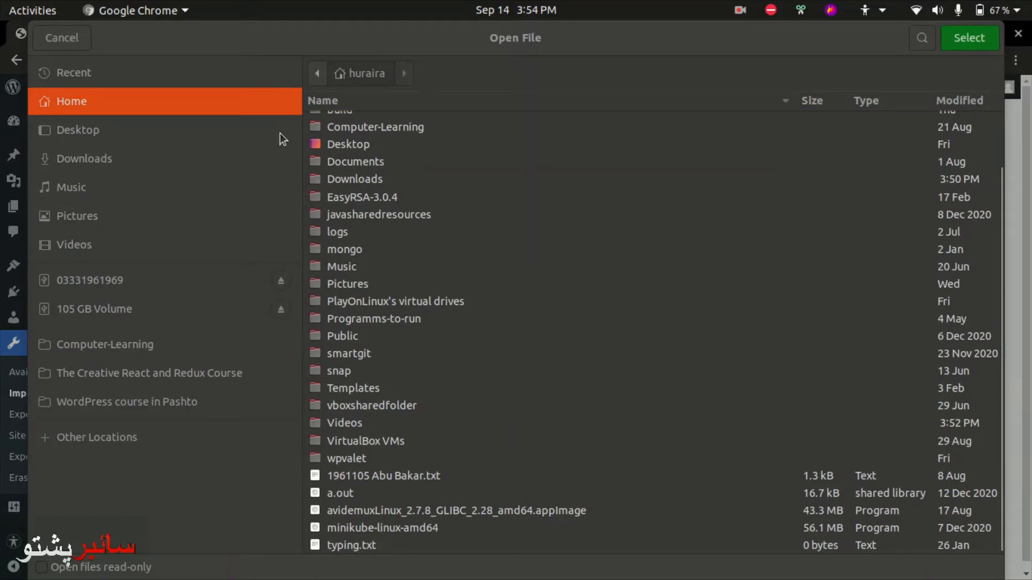
click(58, 38)
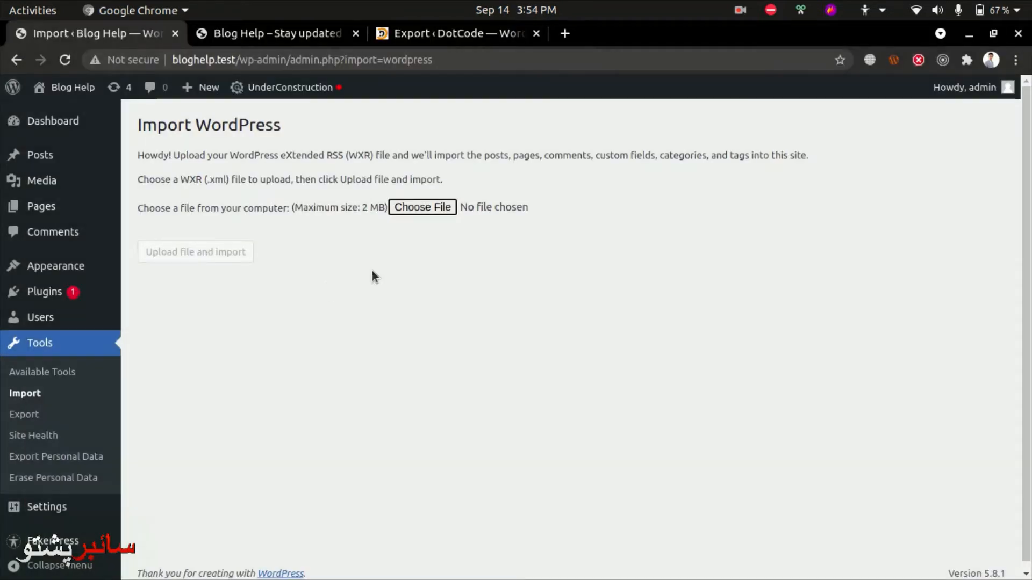
click(424, 211)
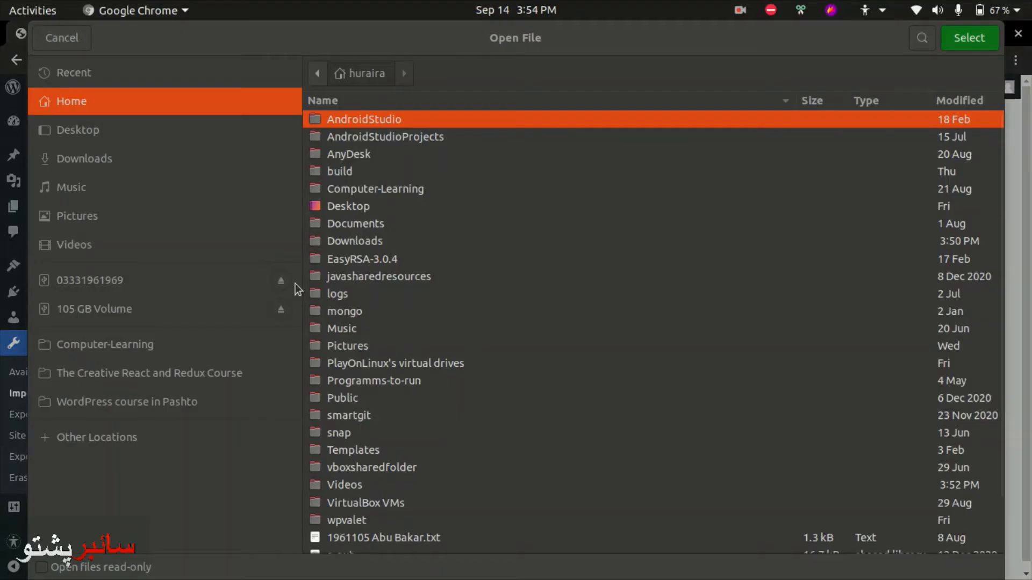
click(69, 46)
Step: Attach dotcode.WordPress.2021-09-14.xml from the Files app's Downloads folder as the file to import in Chrome
key(alt+Tab)
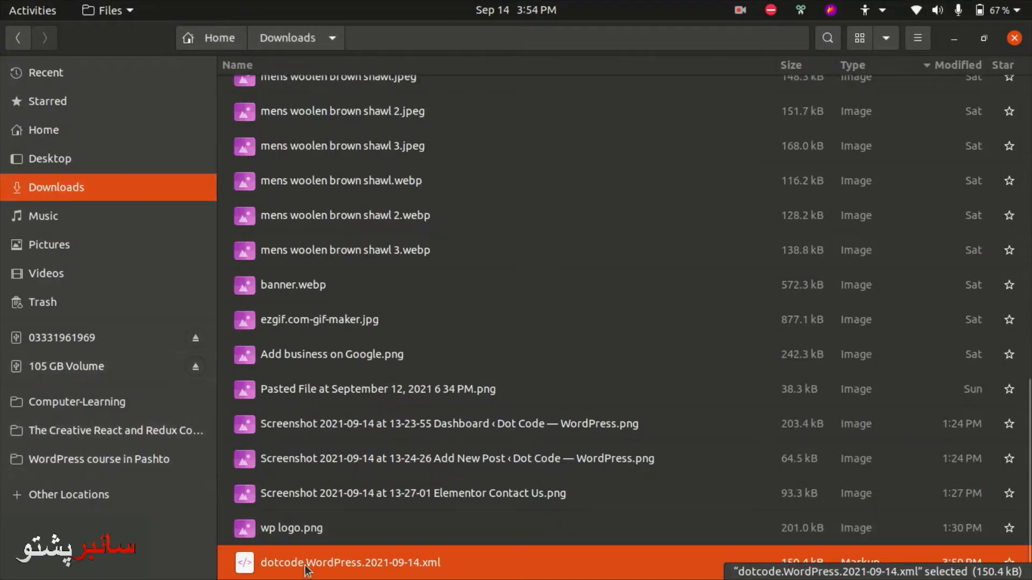
drag(305, 566, 451, 207)
key(alt+Tab)
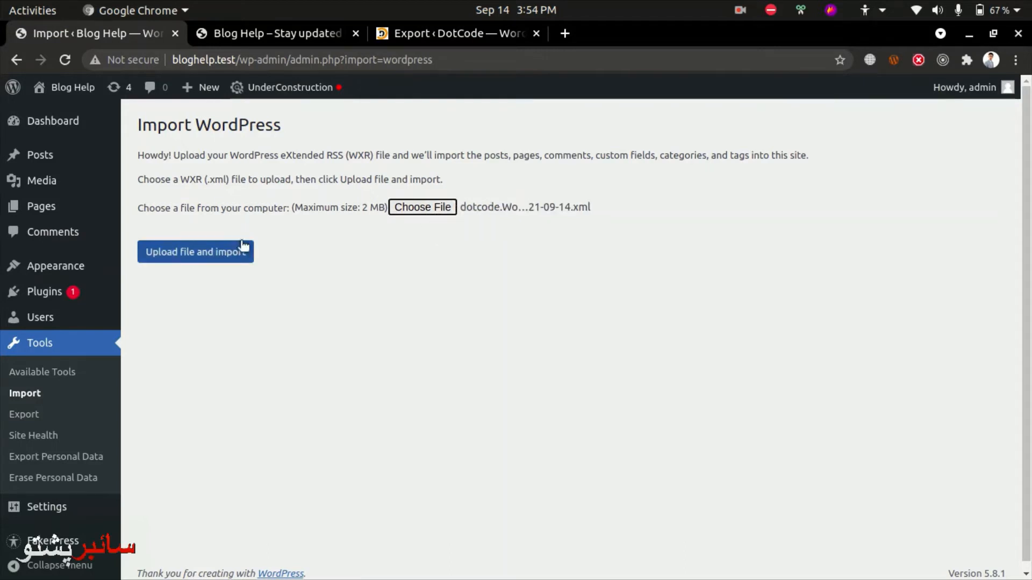
Step: Upload the chosen file and run the import, assigning its posts to the existing admin user and including file attachments
click(204, 256)
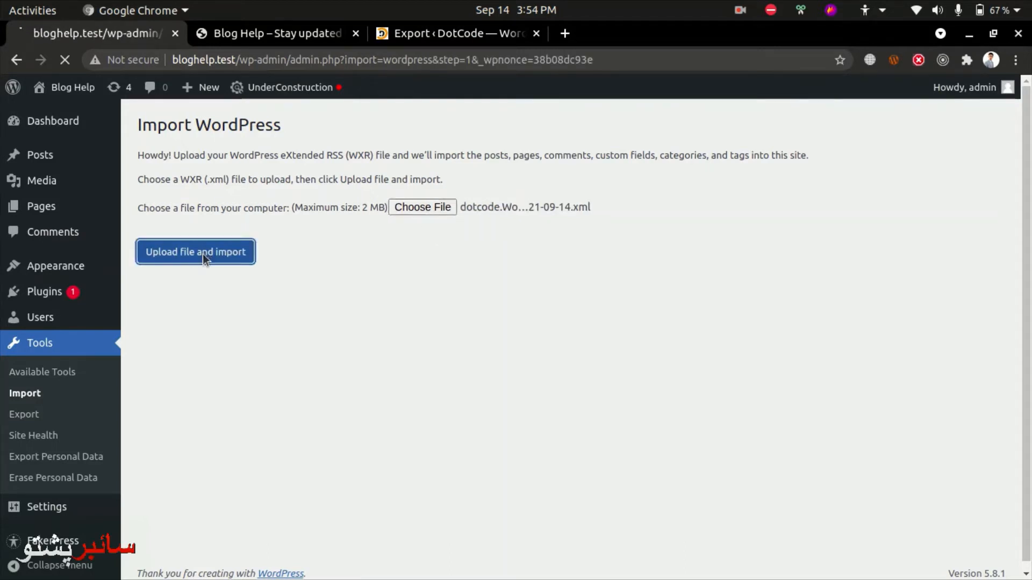
click(392, 286)
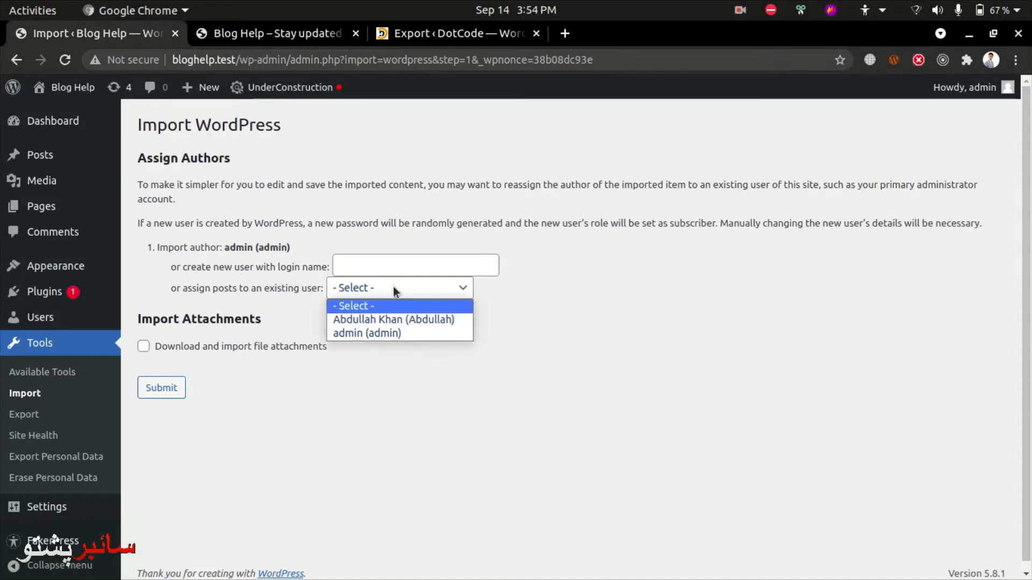
click(383, 320)
click(380, 290)
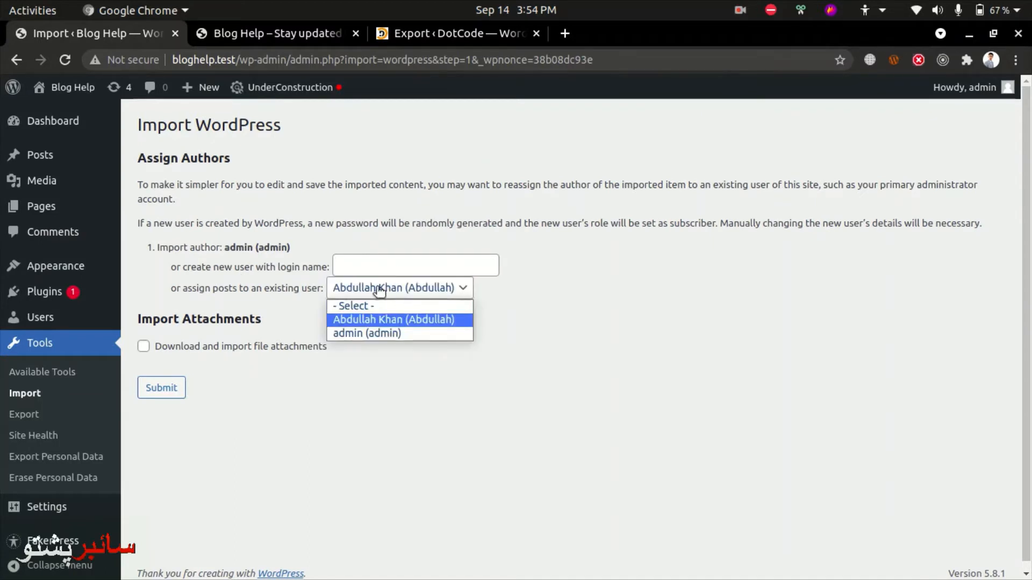
click(369, 333)
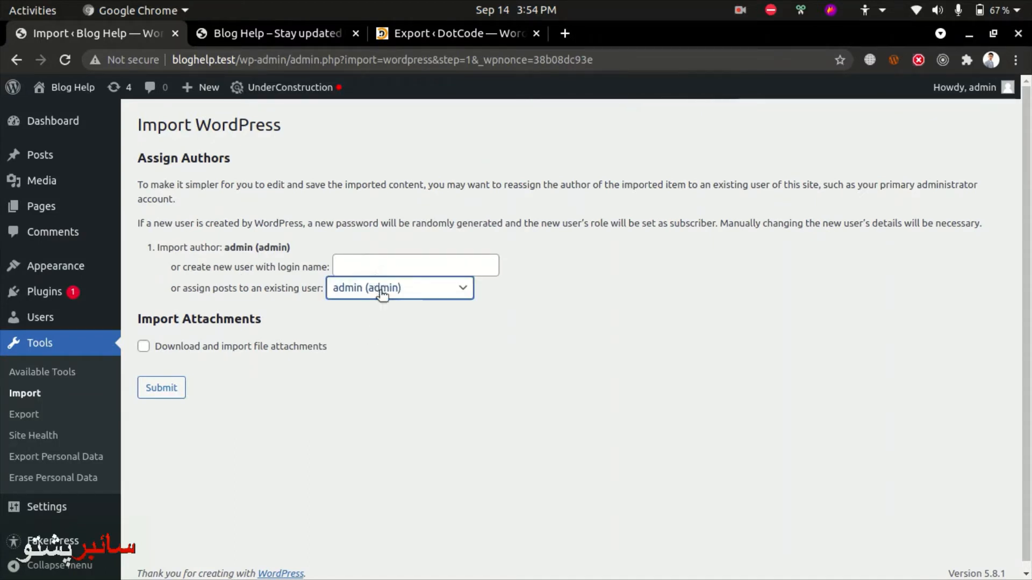
click(325, 316)
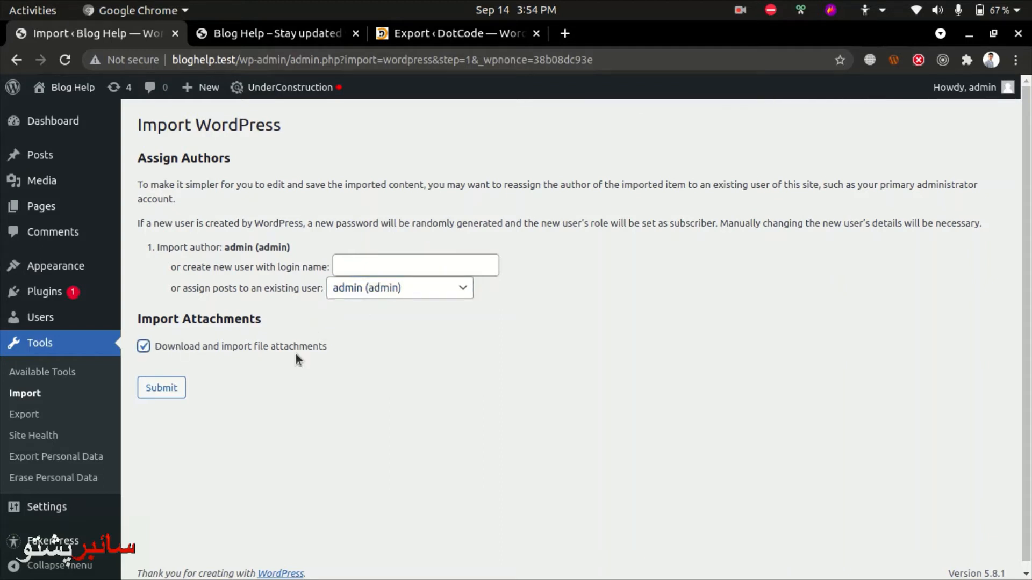
click(155, 395)
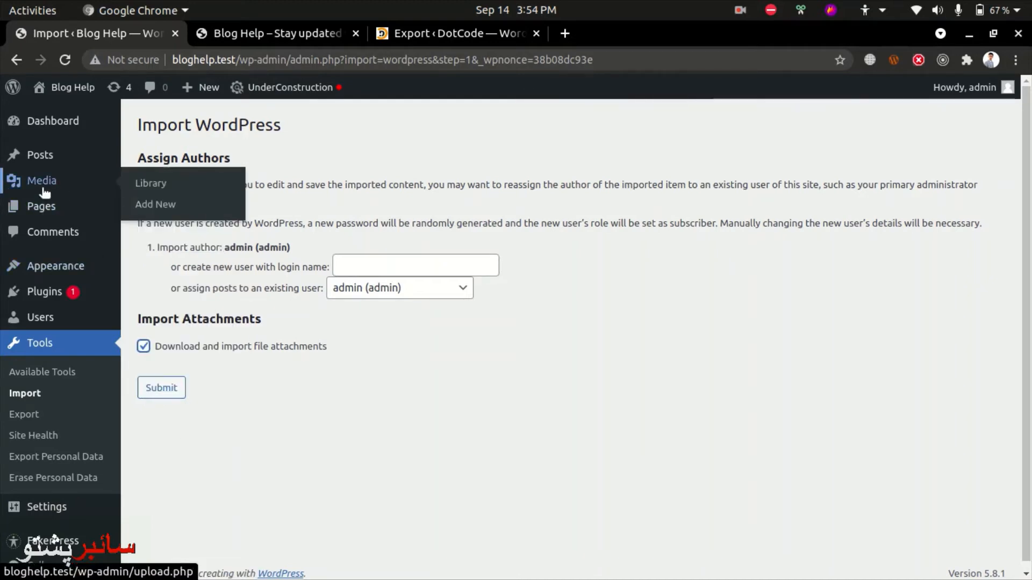
Step: Open the Blog Help site's list of all posts and look through the imported entries
click(42, 163)
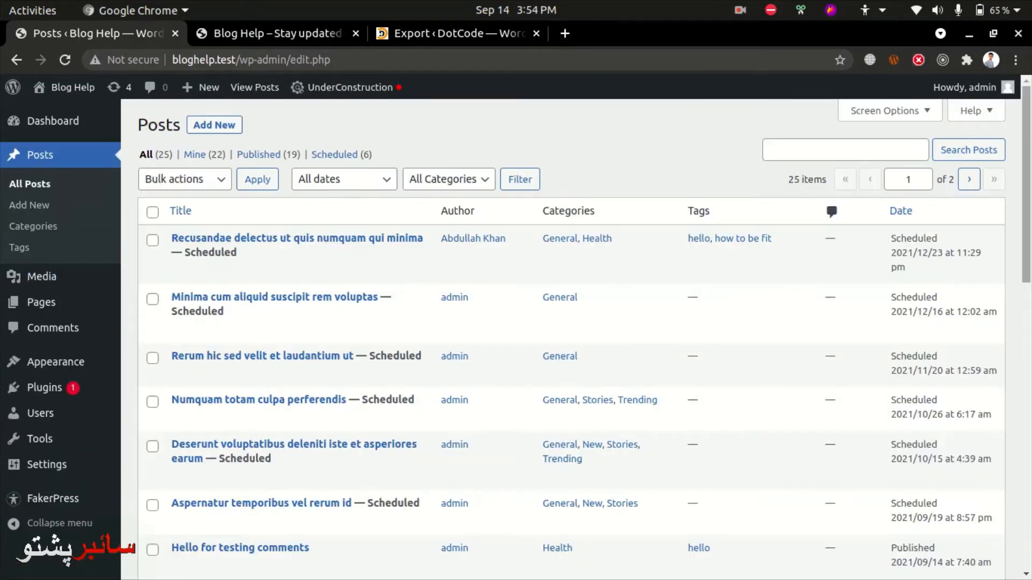
drag(1027, 199, 1027, 492)
scroll(485, 462, up, 15)
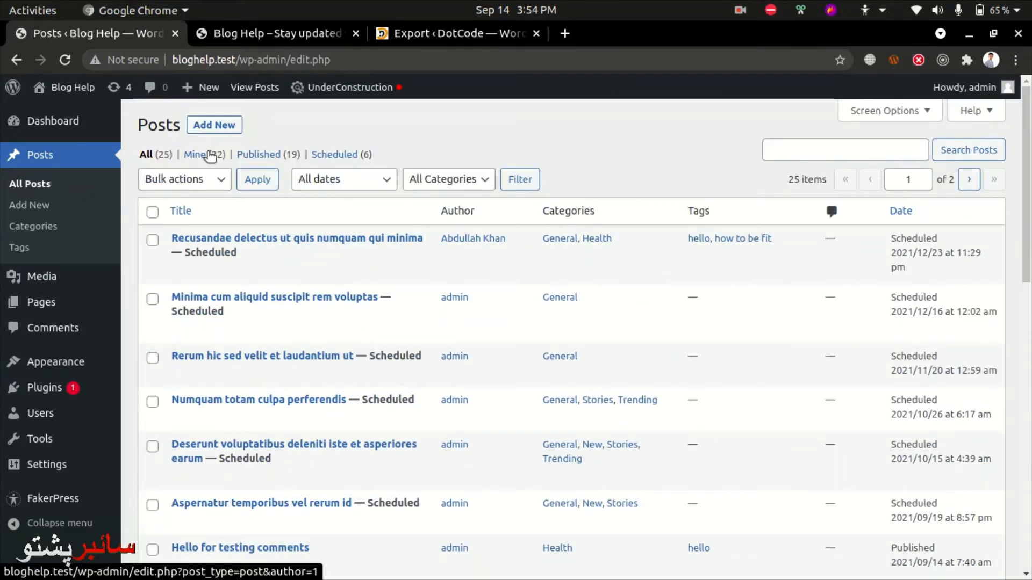
Step: Go to the public Blog Help site, open its Blog page and look through the published posts
click(264, 21)
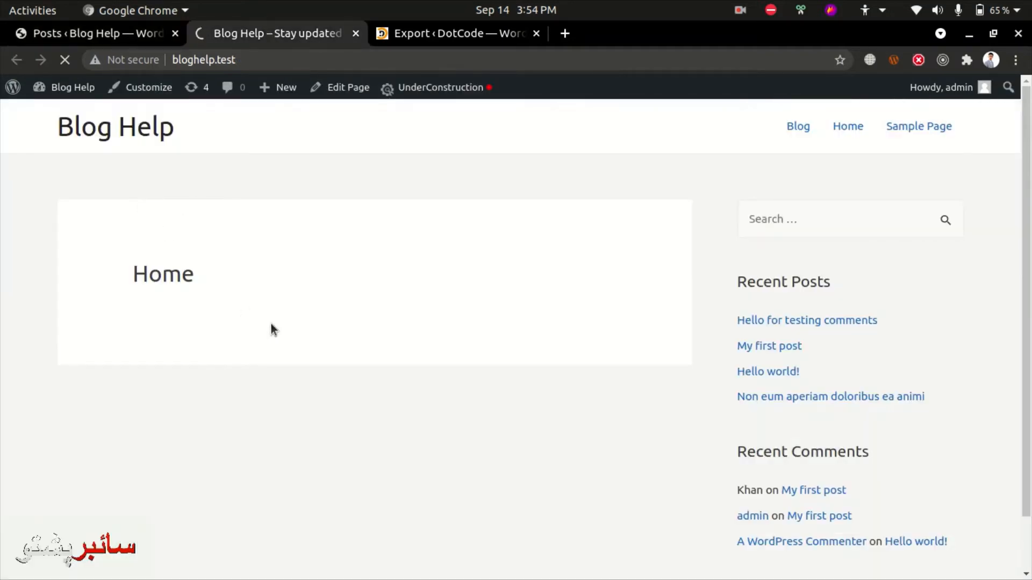
scroll(850, 389, down, 2)
scroll(849, 388, up, 2)
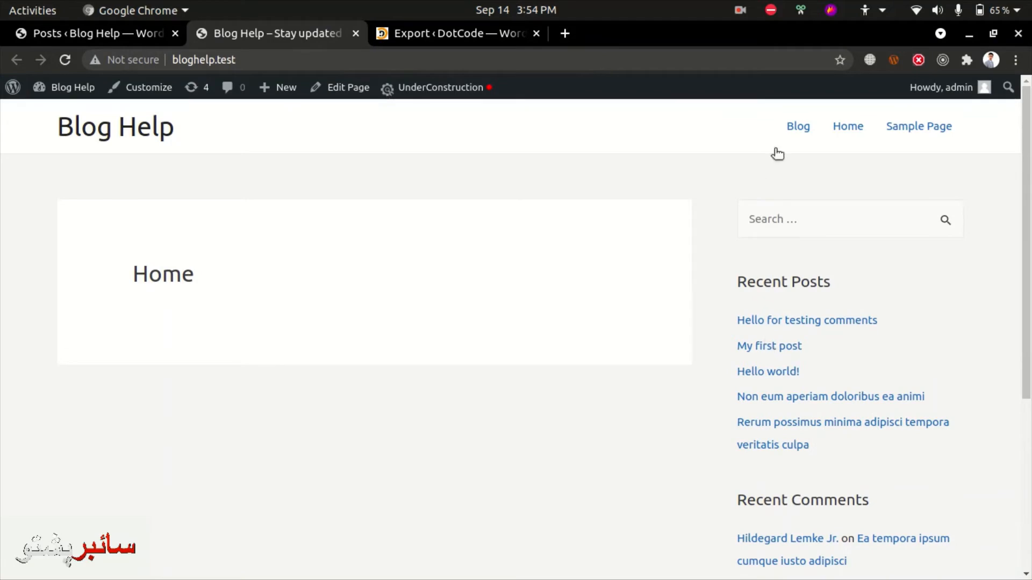
click(787, 128)
scroll(173, 293, down, 1)
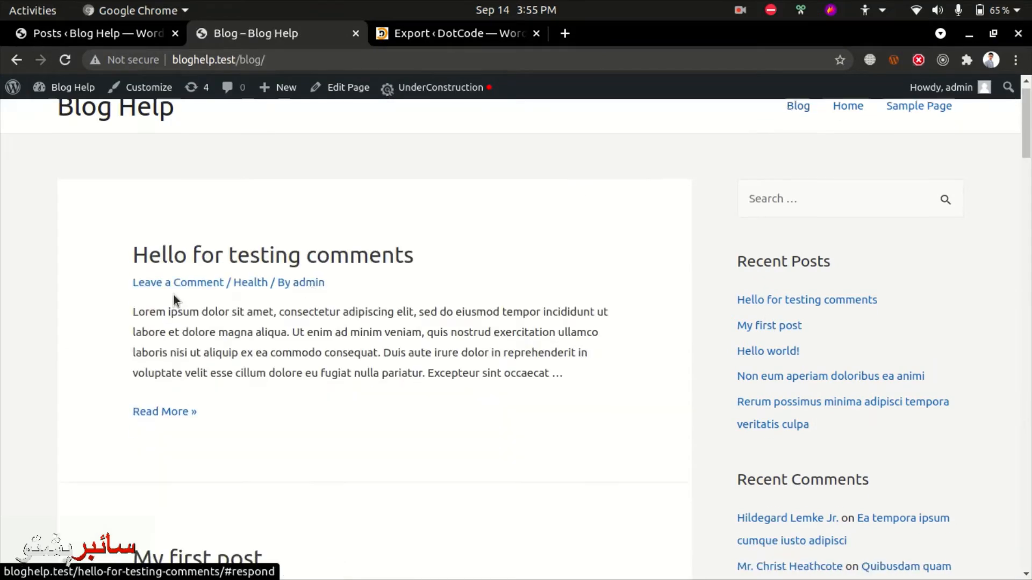
scroll(173, 296, down, 10)
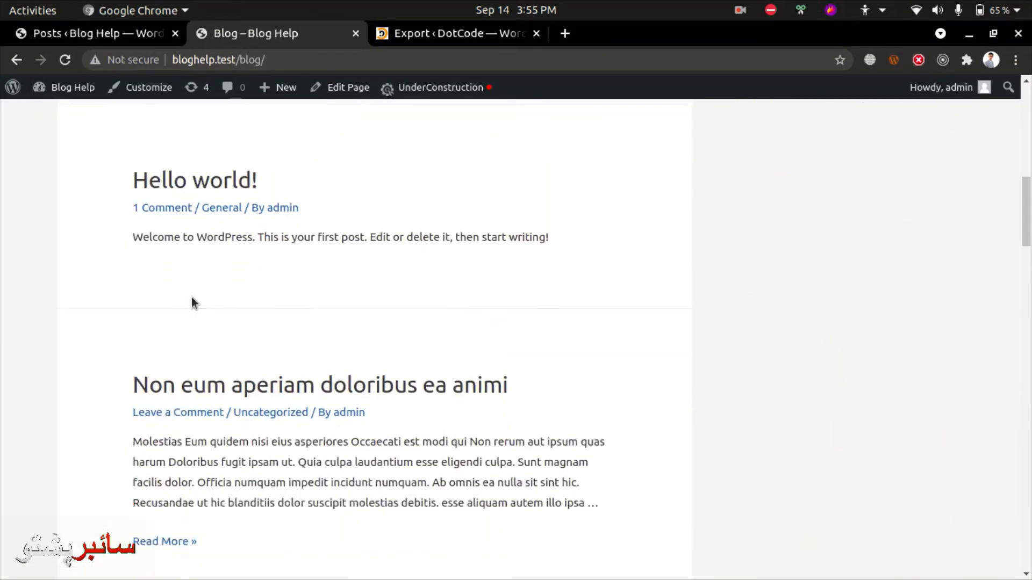
scroll(192, 298, down, 15)
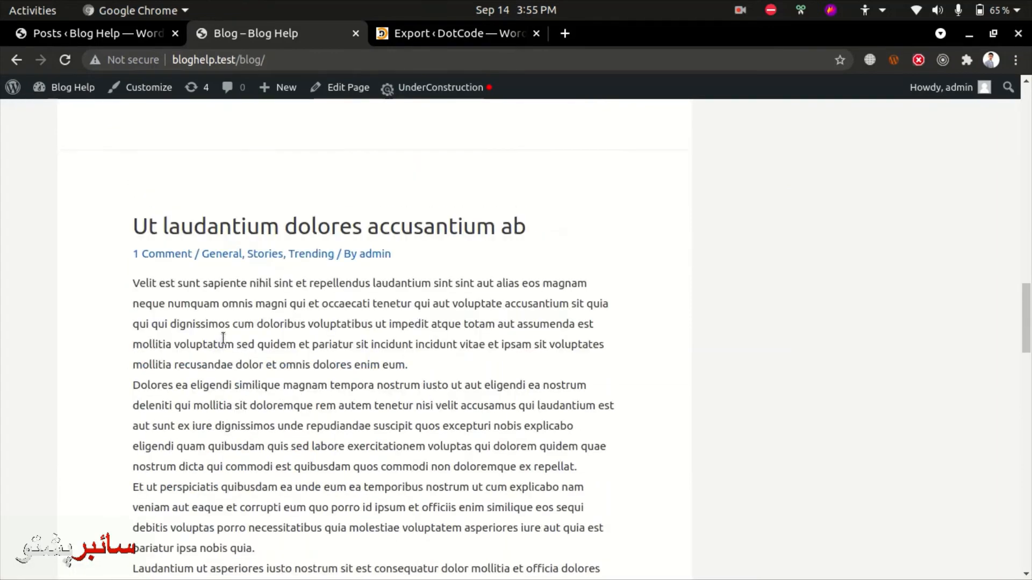
Step: Return to the Blog Help admin, list its pages and move Sample Page to the trash
click(109, 38)
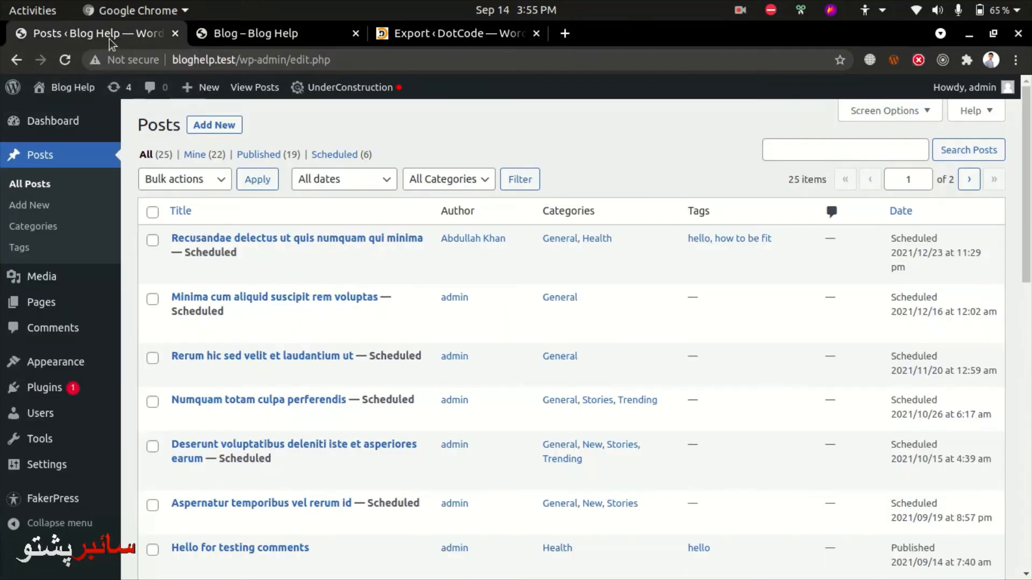
click(300, 34)
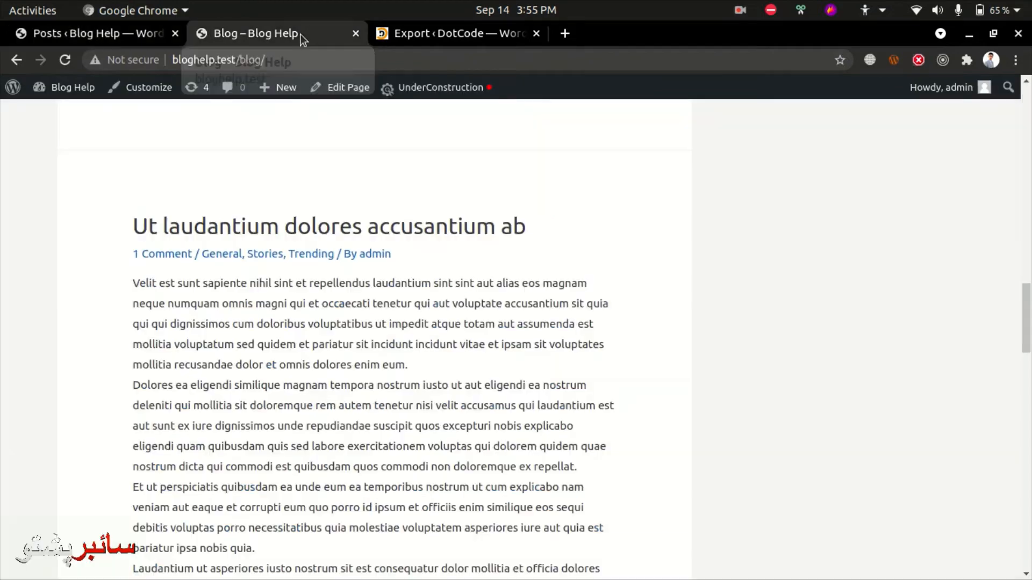
click(89, 33)
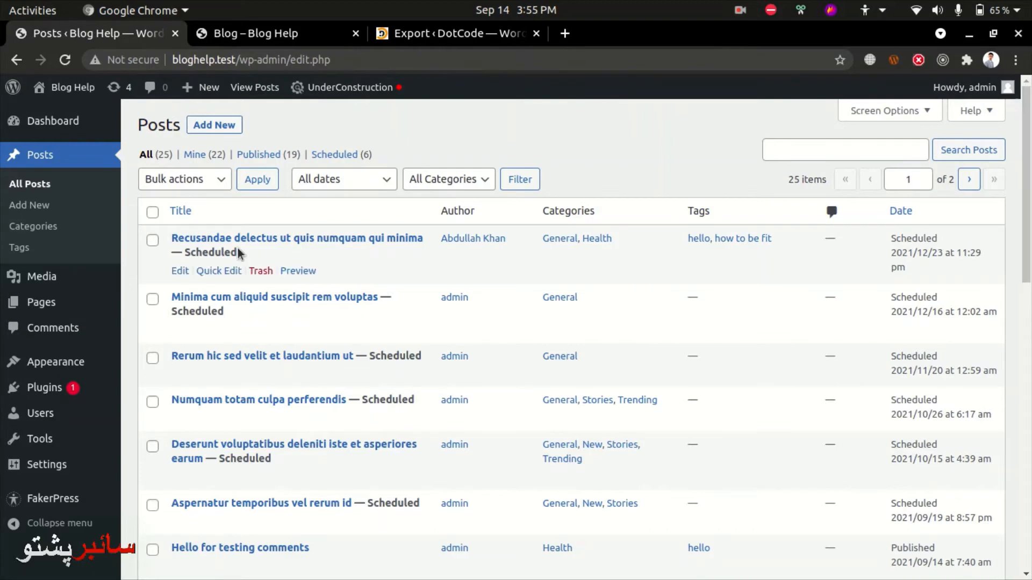
click(34, 189)
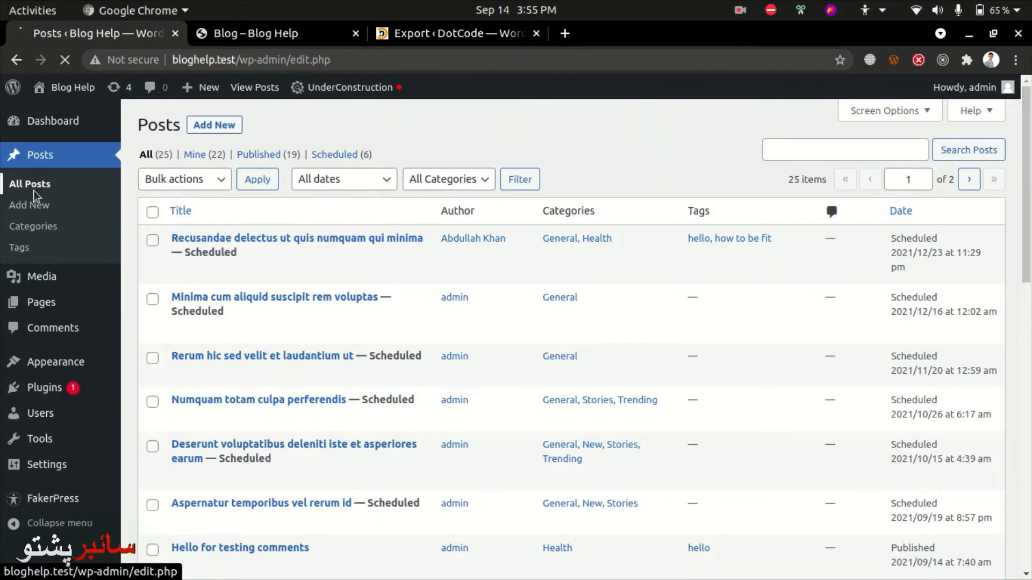
click(44, 303)
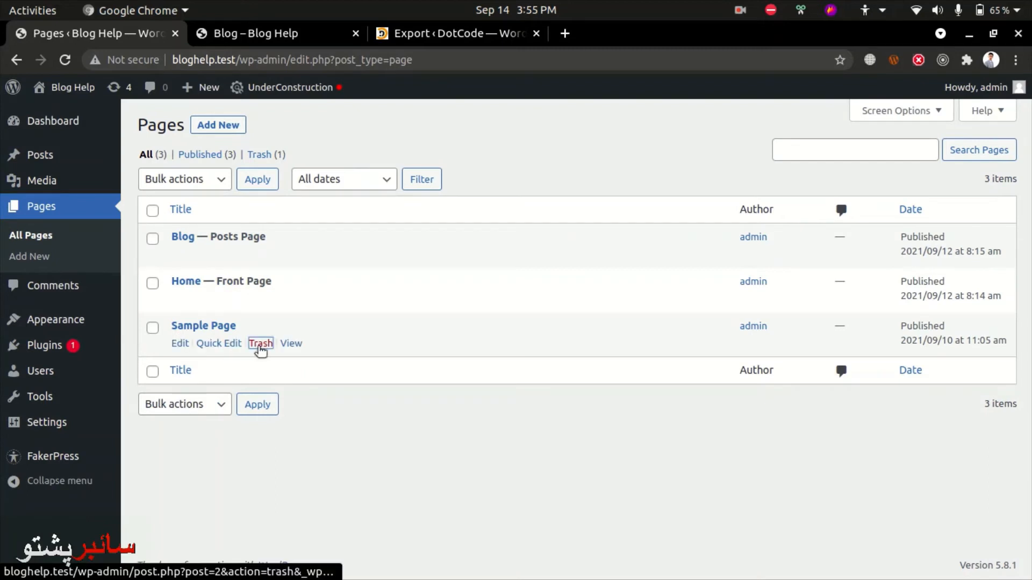
click(260, 344)
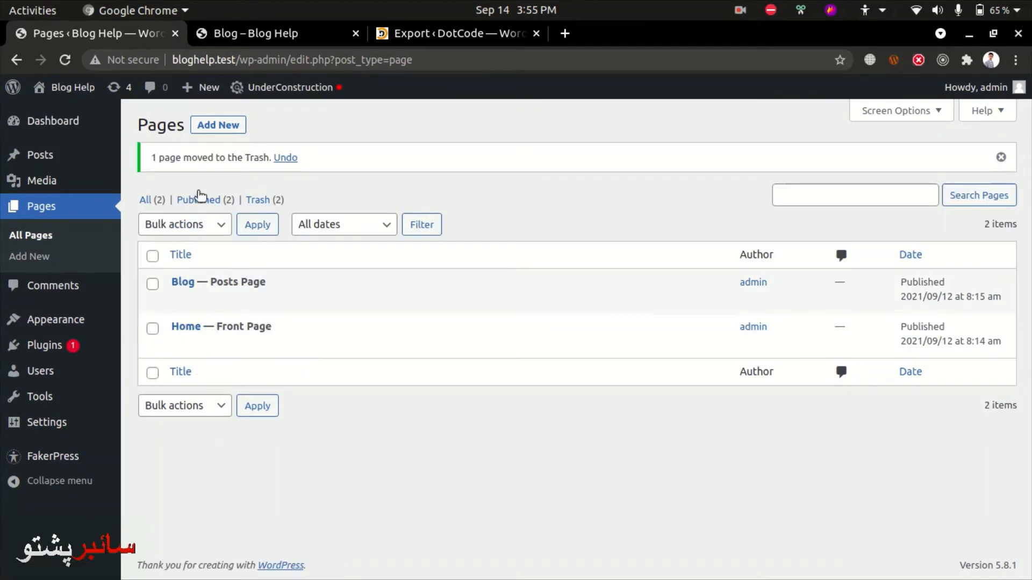
Step: Create and publish a new page titled About Us, and return to the pages list
click(204, 127)
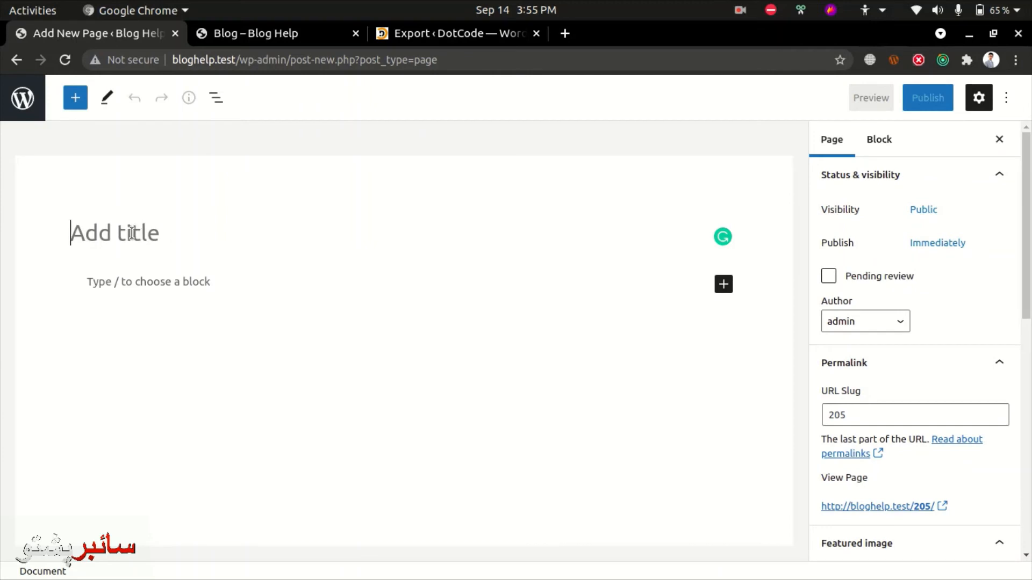
text(About)
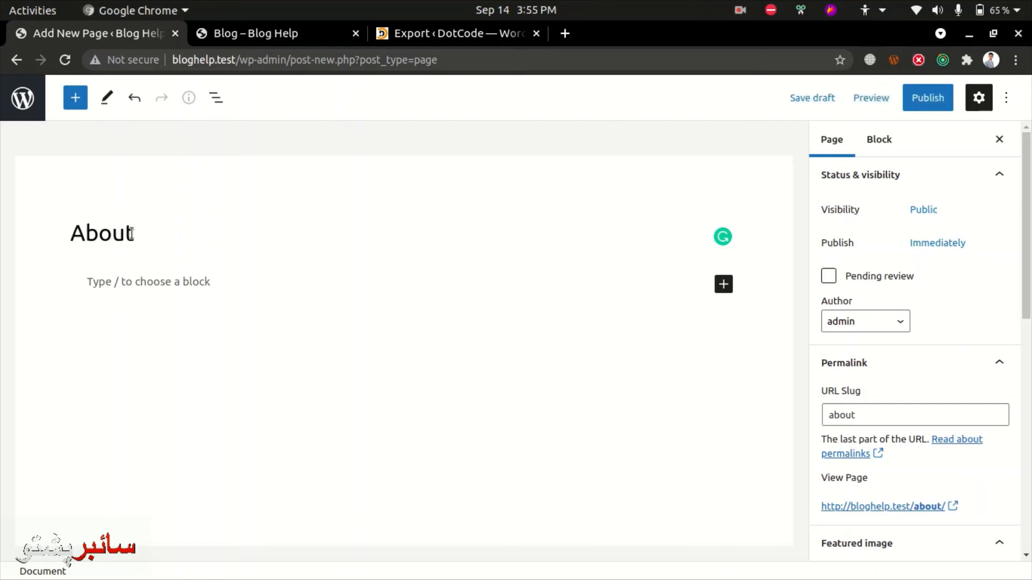
text( Us)
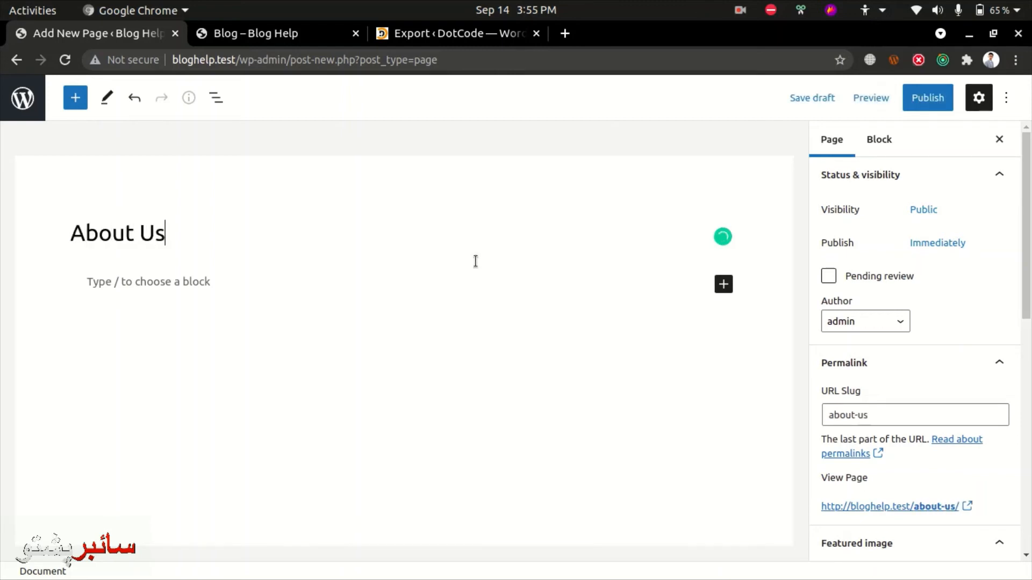
click(928, 98)
click(919, 99)
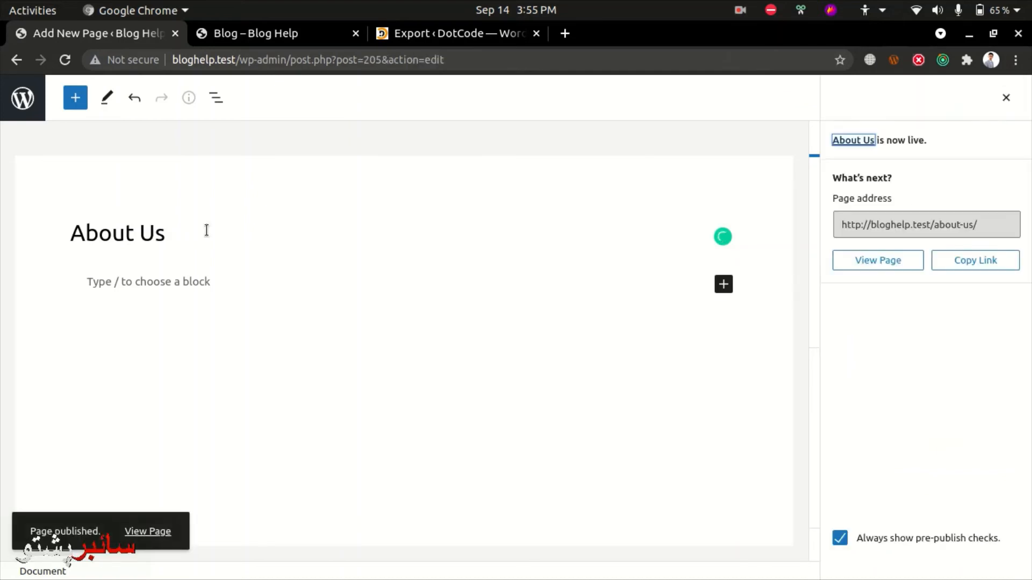
click(23, 98)
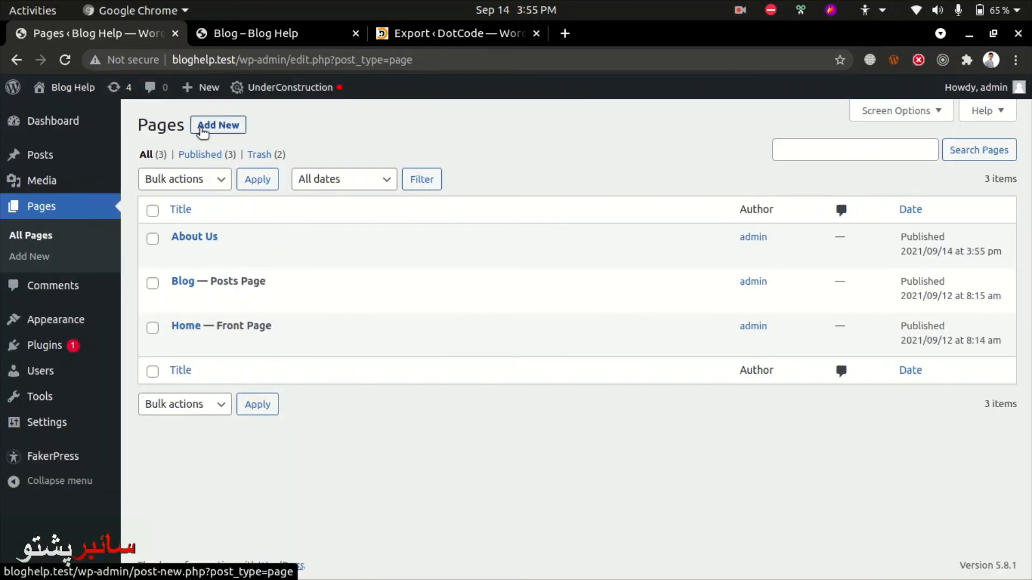
Step: Create and publish a new page titled Contact Us, and return to the pages list
click(207, 127)
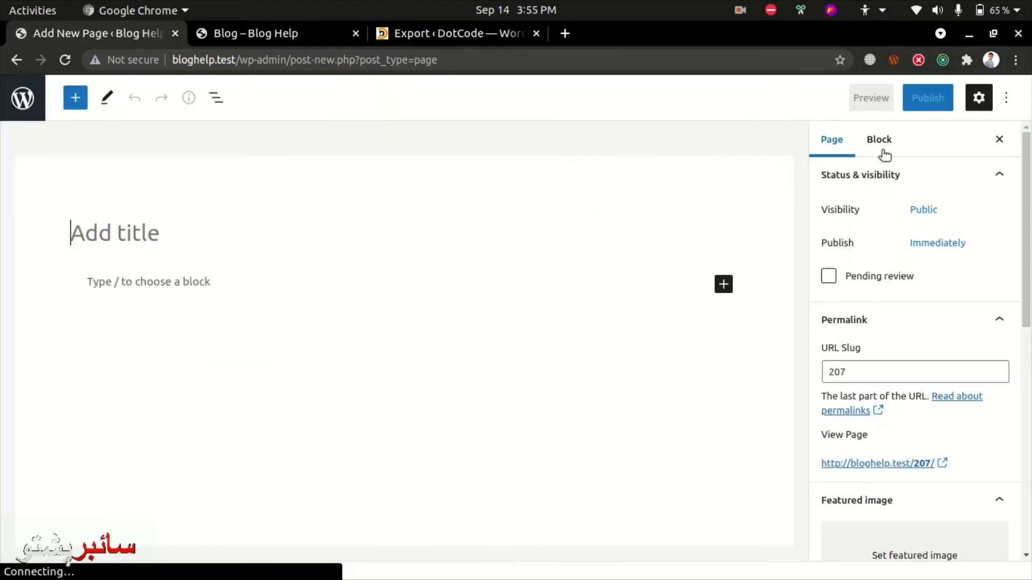
text(on)
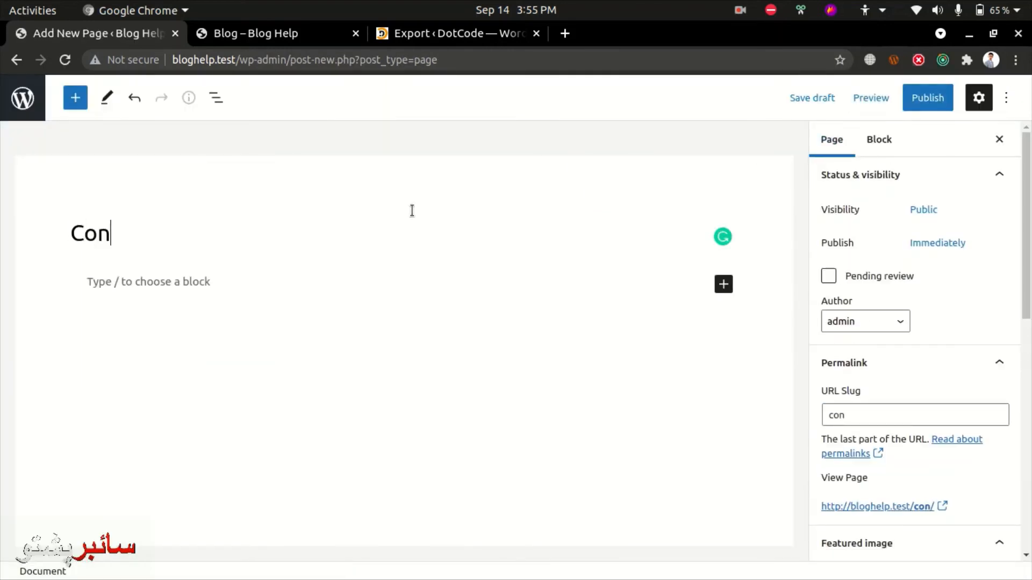
text(tact Us)
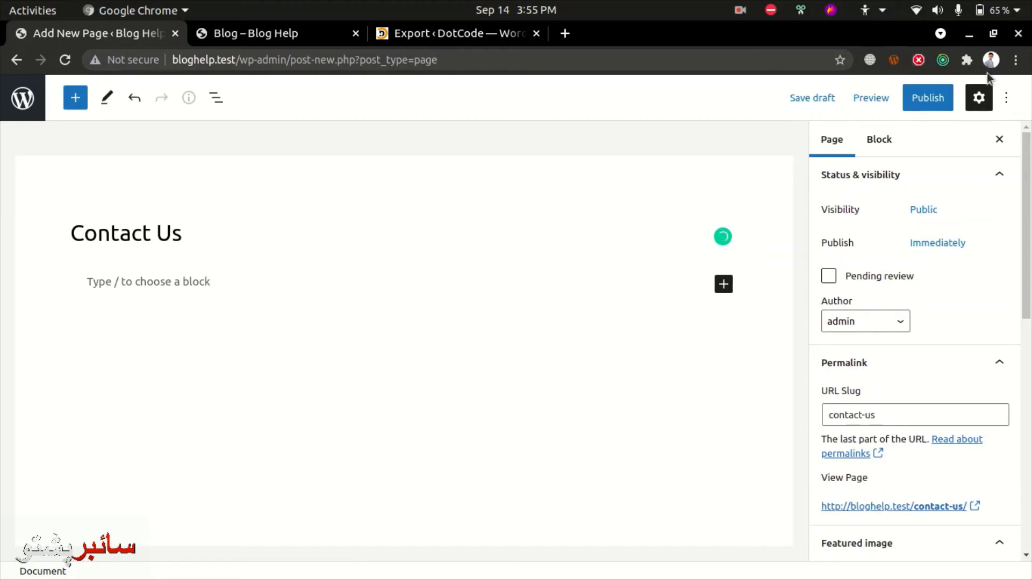
click(943, 101)
click(871, 106)
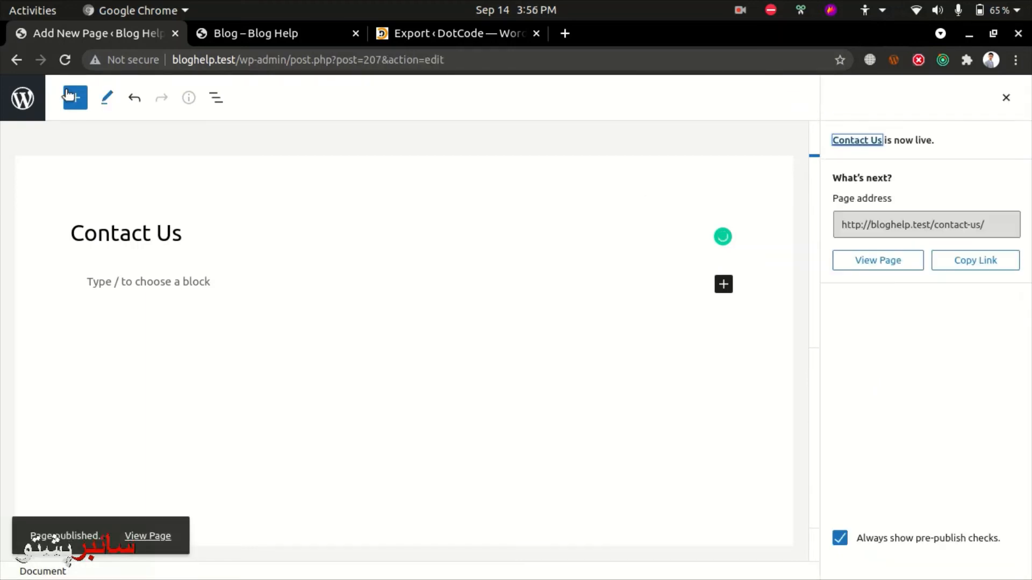
click(20, 100)
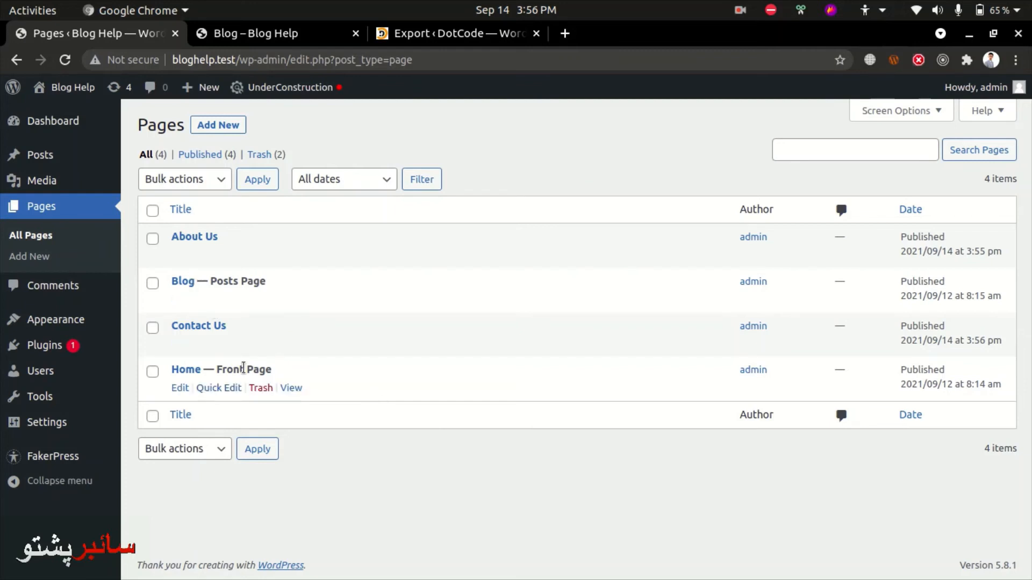
drag(171, 369, 216, 362)
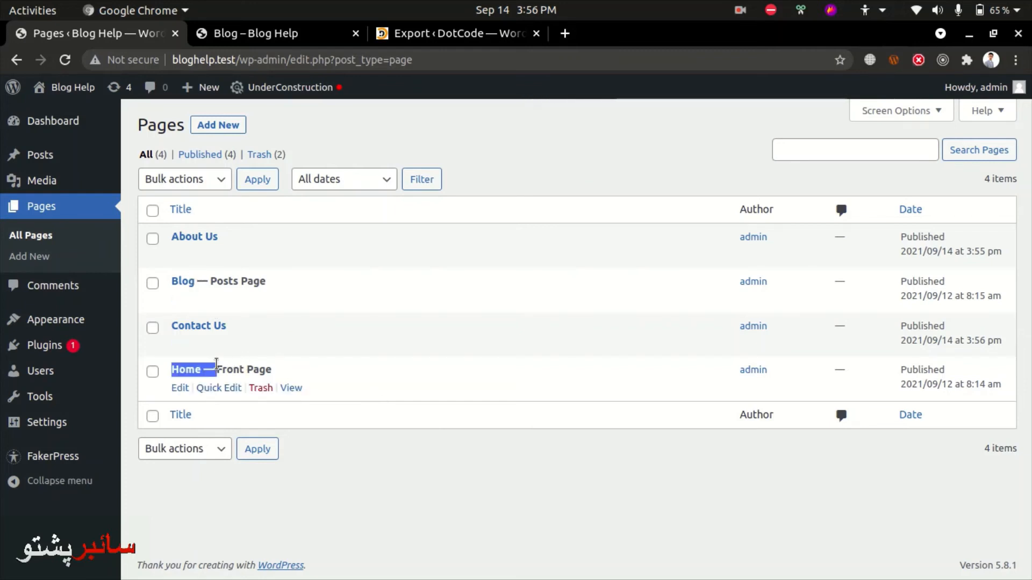
click(185, 506)
mouse_move(90, 424)
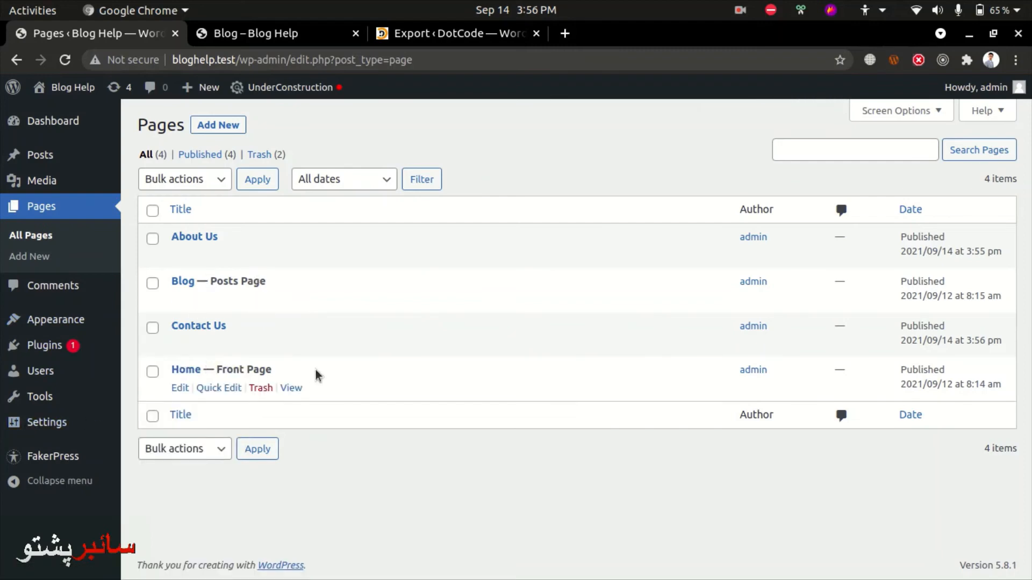
Step: Switch to the public Blog Help site and load its front page at bloghelp.test
click(276, 33)
drag(236, 59, 266, 60)
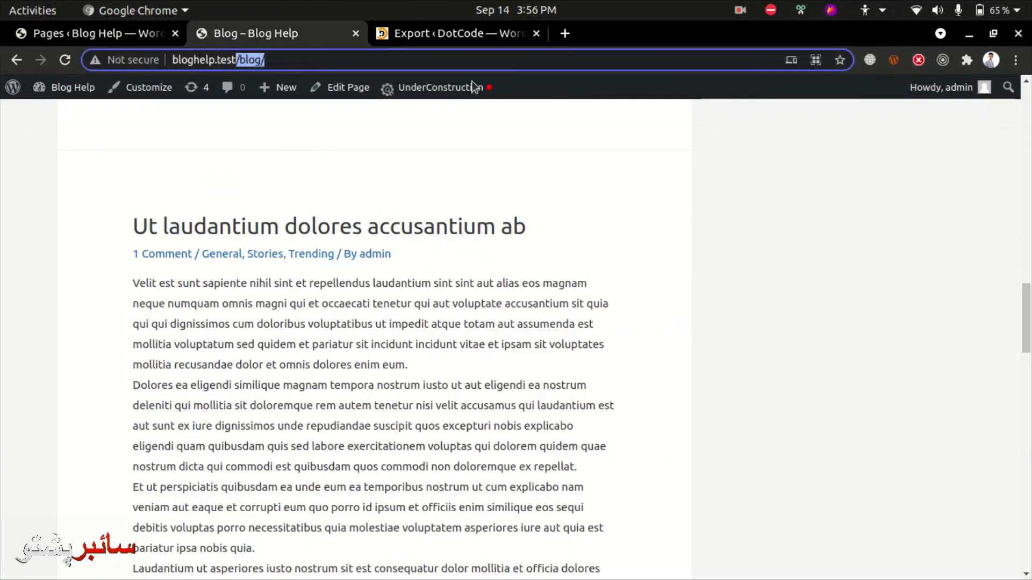
key(BackSpace)
key(Return)
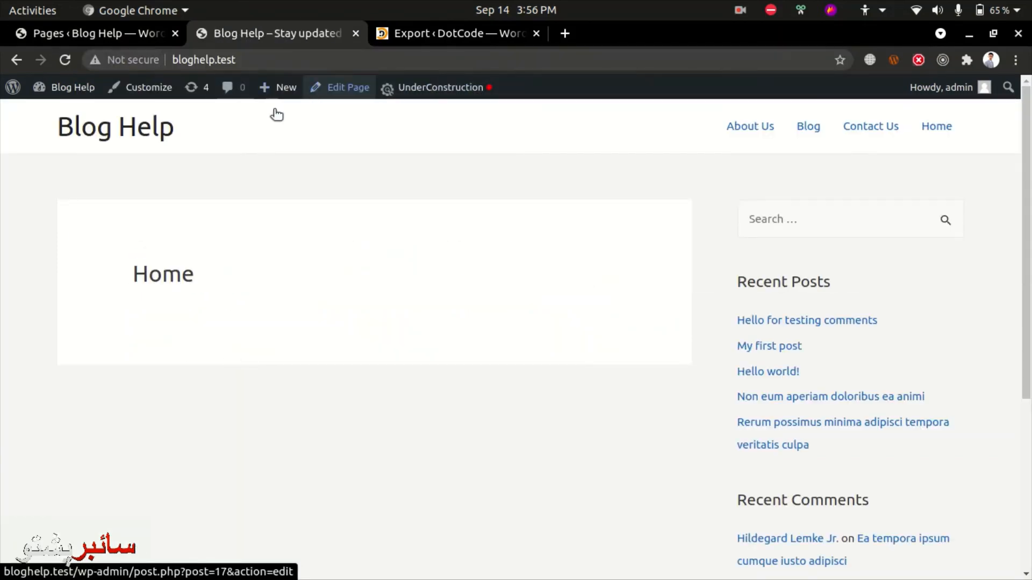
Step: Open the Home page for editing, dismiss the autosave notice and start an empty paragraph below the title
click(340, 81)
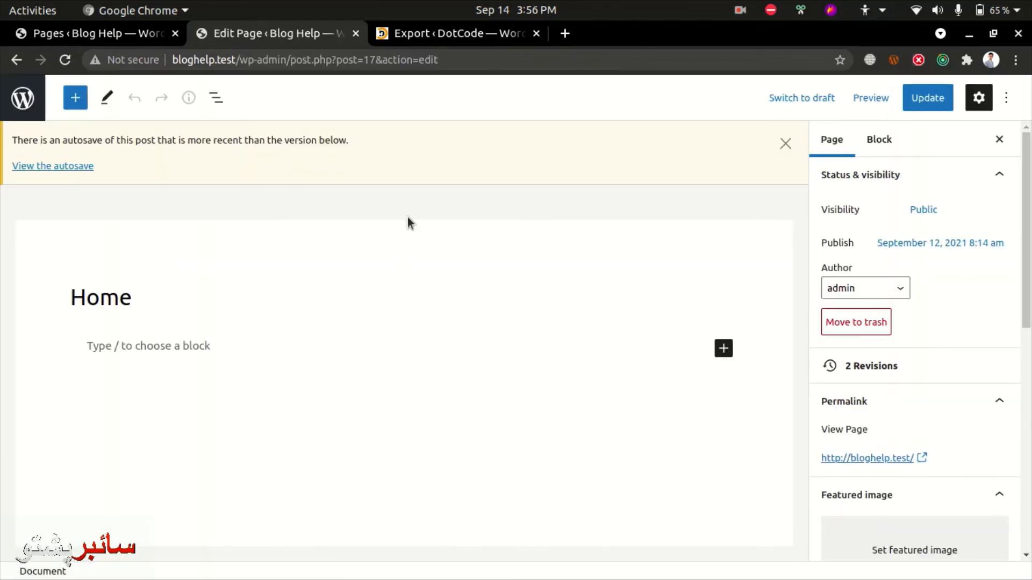
click(784, 141)
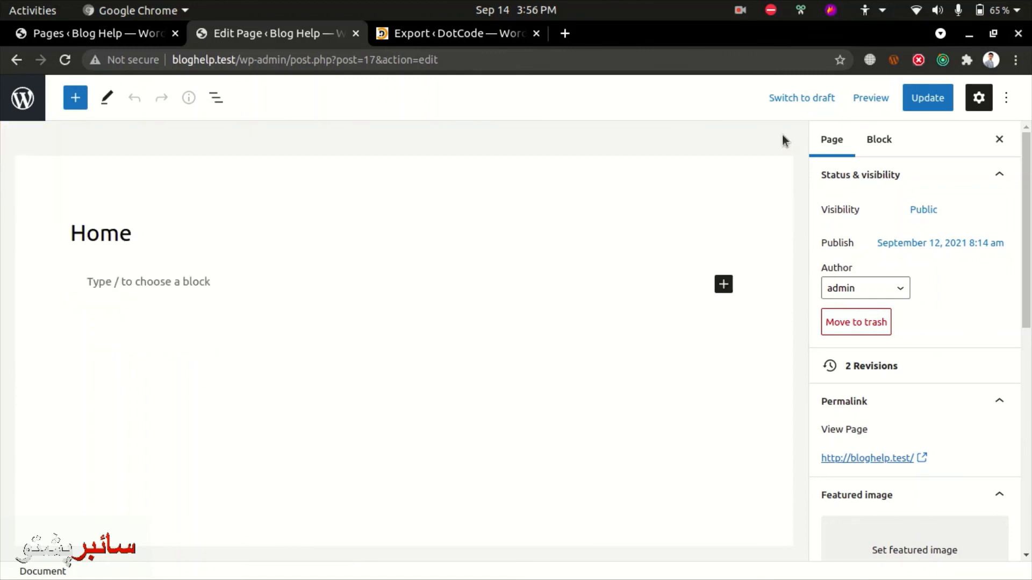
click(174, 279)
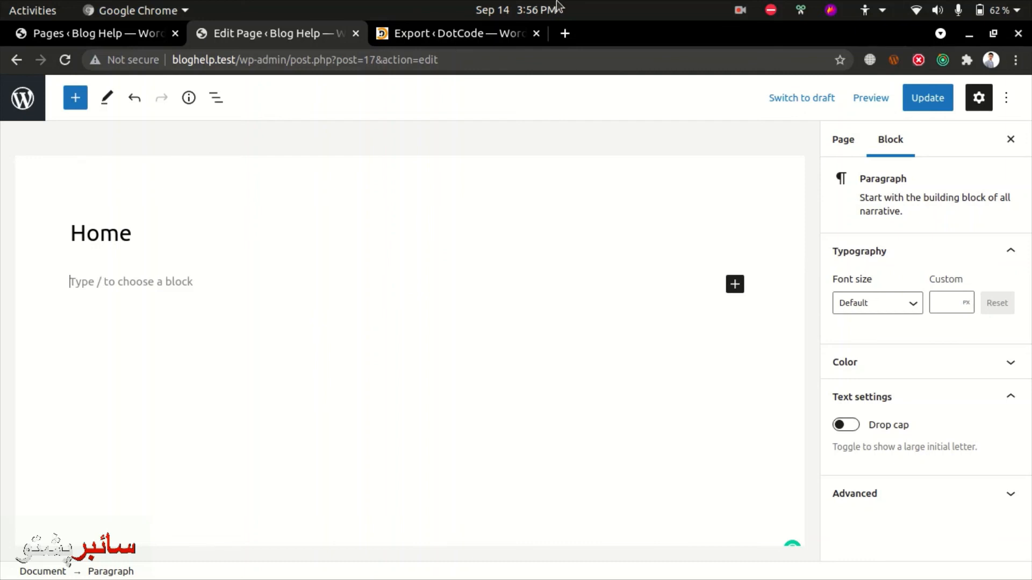
click(741, 10)
click(674, 106)
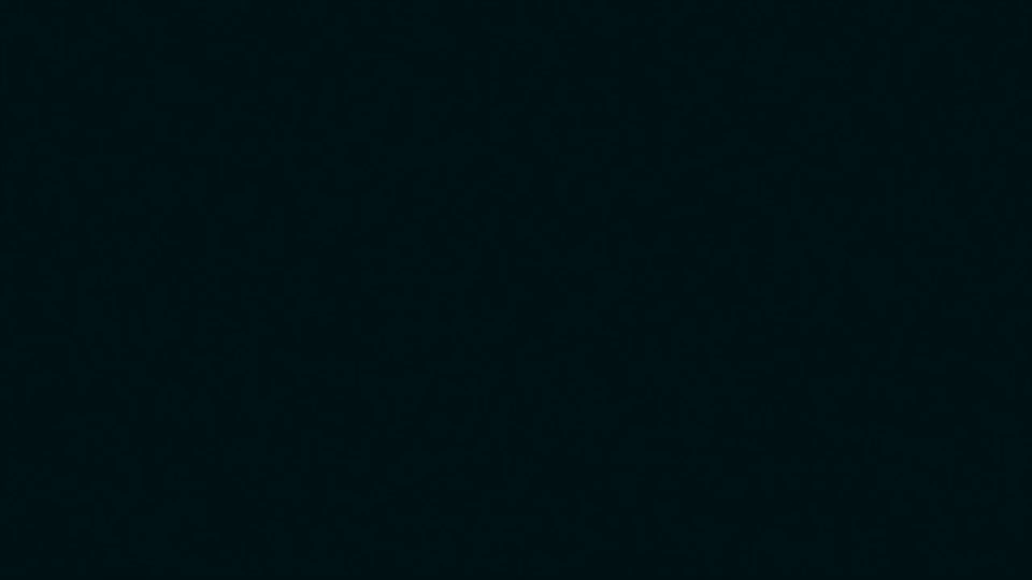